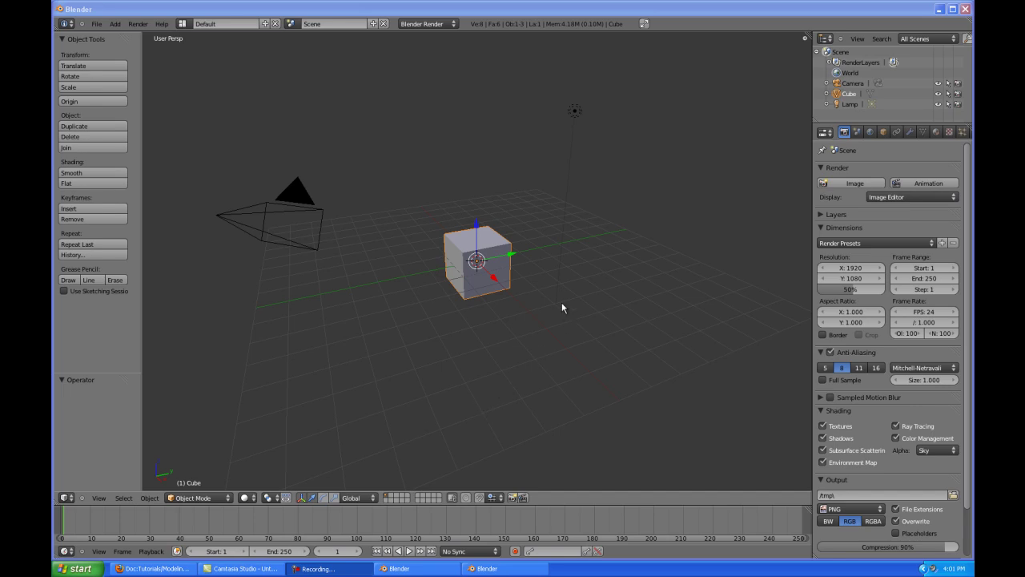
Step: Zoom the 3D viewport in on the selected default cube
left_click(552, 321)
scroll(553, 322, "up", 2)
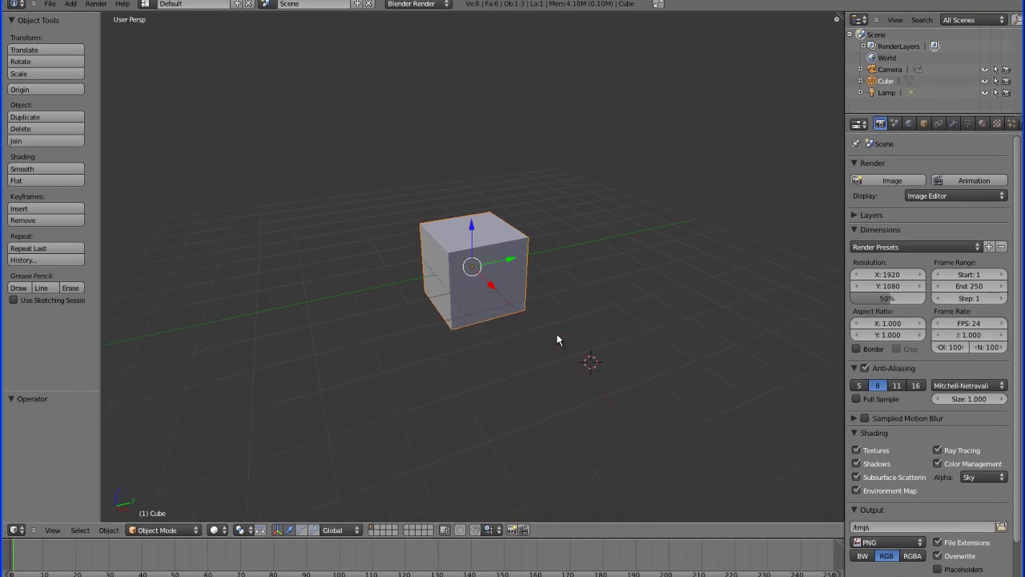
scroll(561, 340, "up", 4)
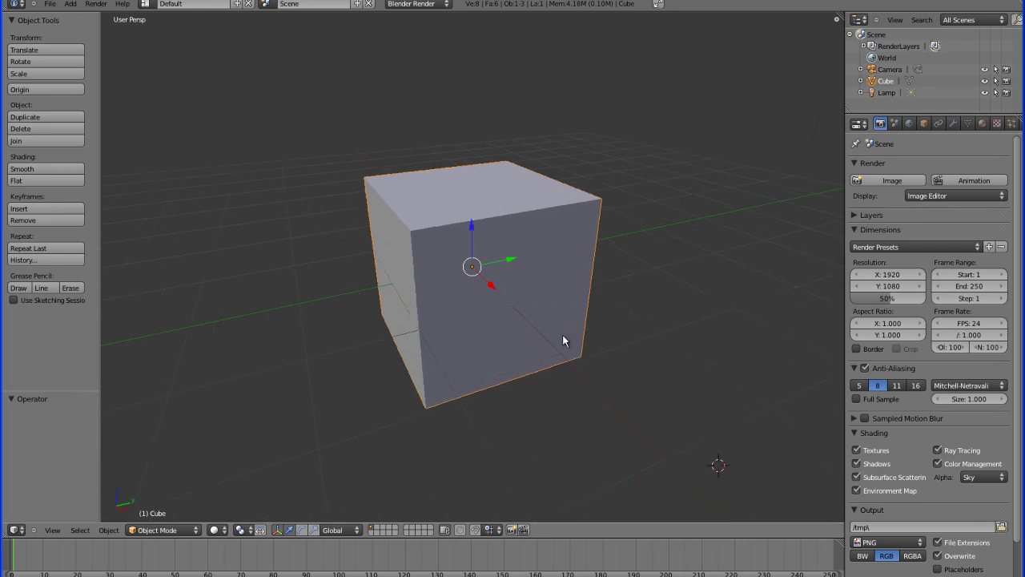
scroll(562, 340, "down", 3)
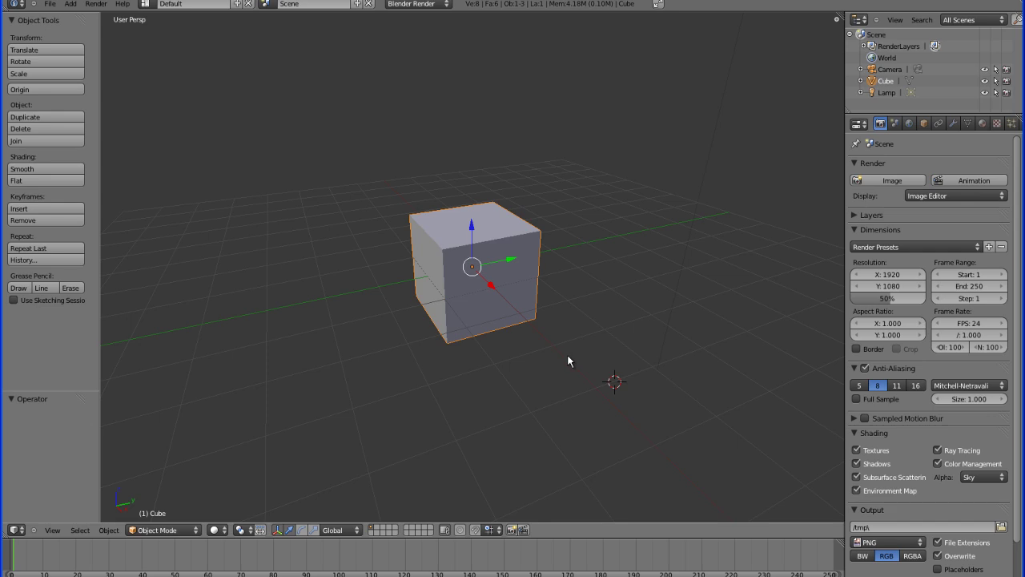
scroll(568, 362, "up", 3)
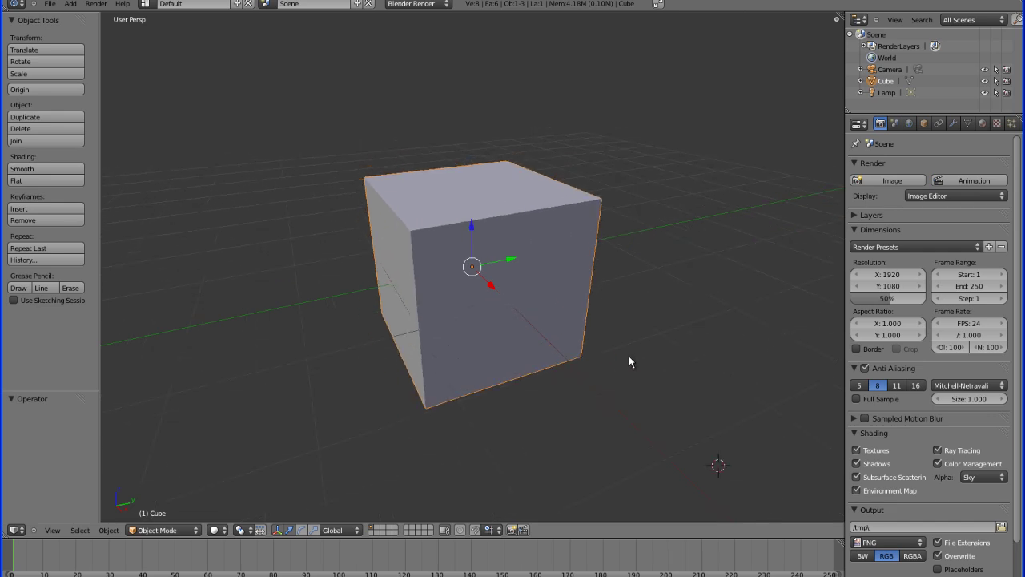
scroll(499, 354, "down", 4)
scroll(494, 366, "up", 3)
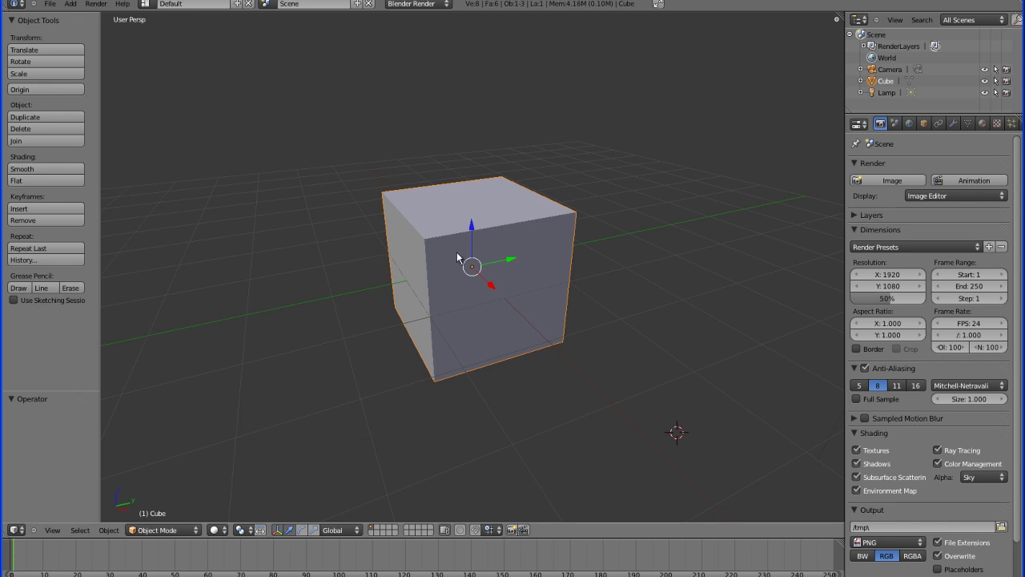
Step: In Edit Mode, subdivide the whole cube with Number of Cuts set to 4
key("Tab")
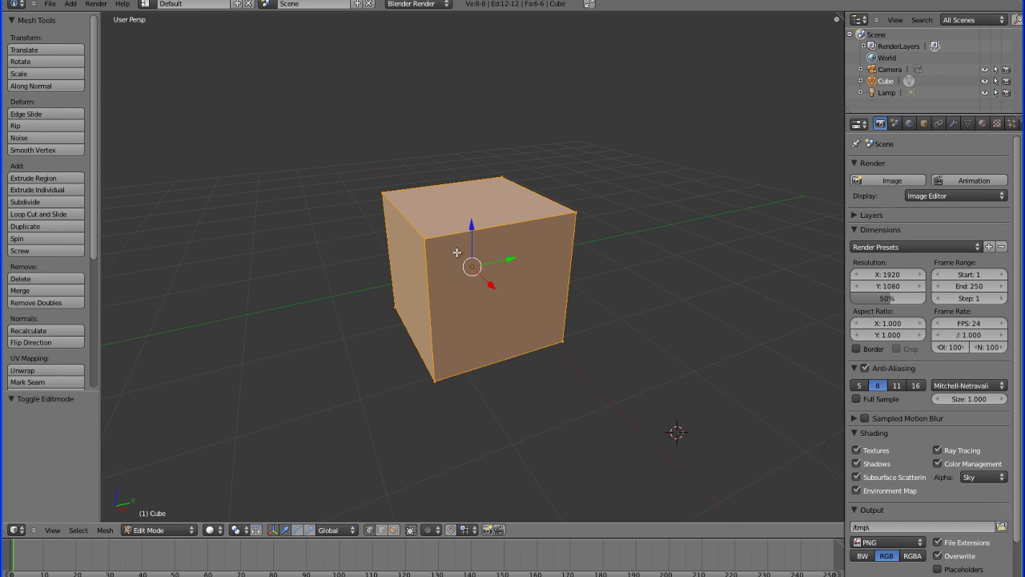
left_click(40, 202)
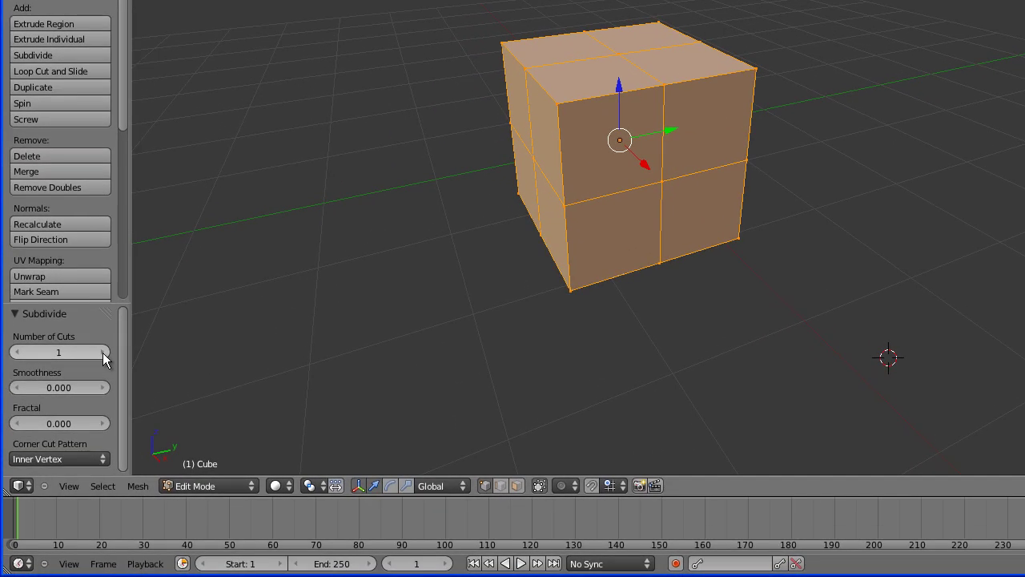
left_click(104, 352)
left_click(103, 352)
left_click(103, 352)
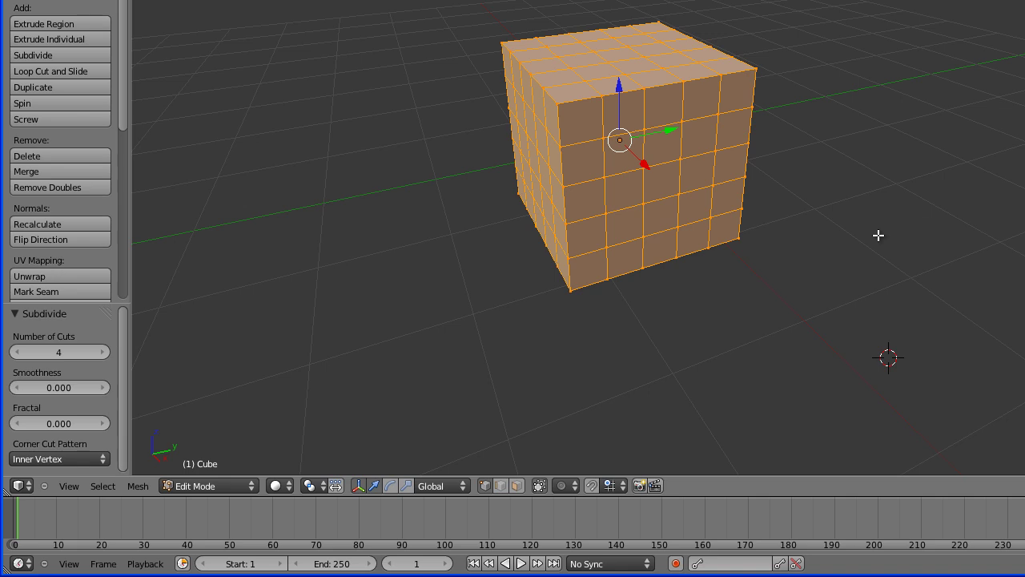
Step: Deselect everything, view the cube from the front, and switch to Face select mode
key("a")
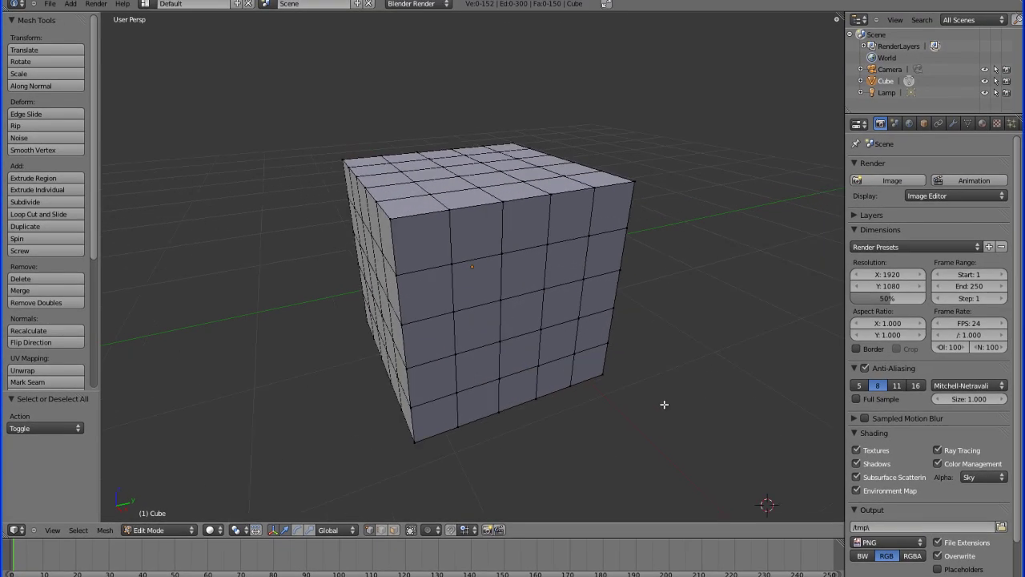
scroll(664, 405, "down", 1)
key("KP_1")
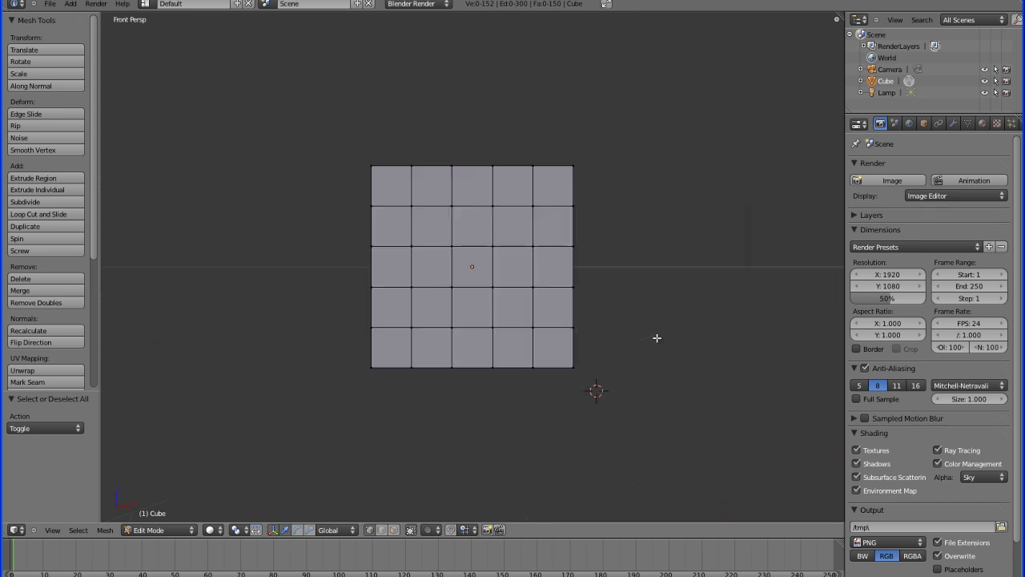
right_click(420, 236)
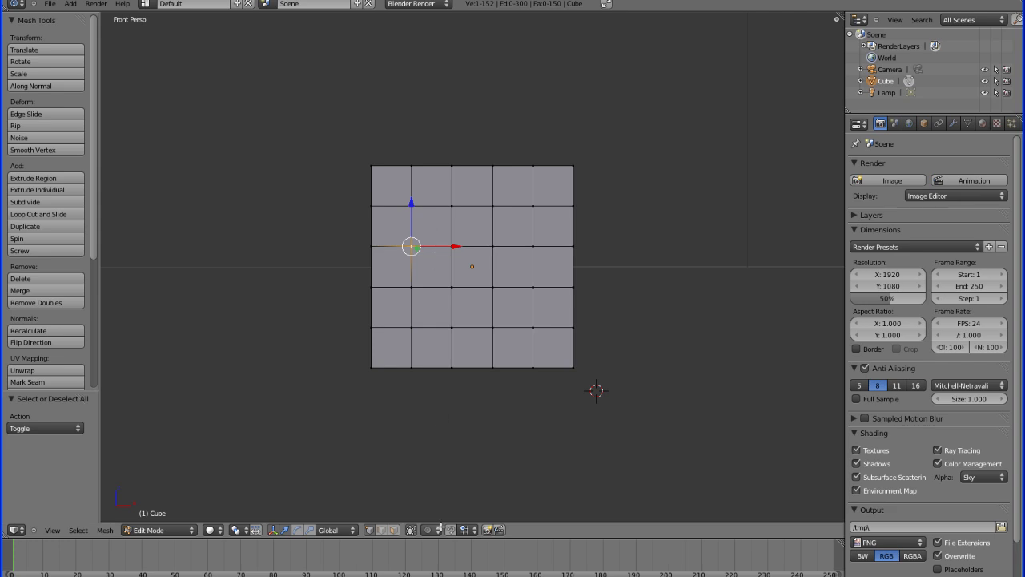
left_click(395, 531)
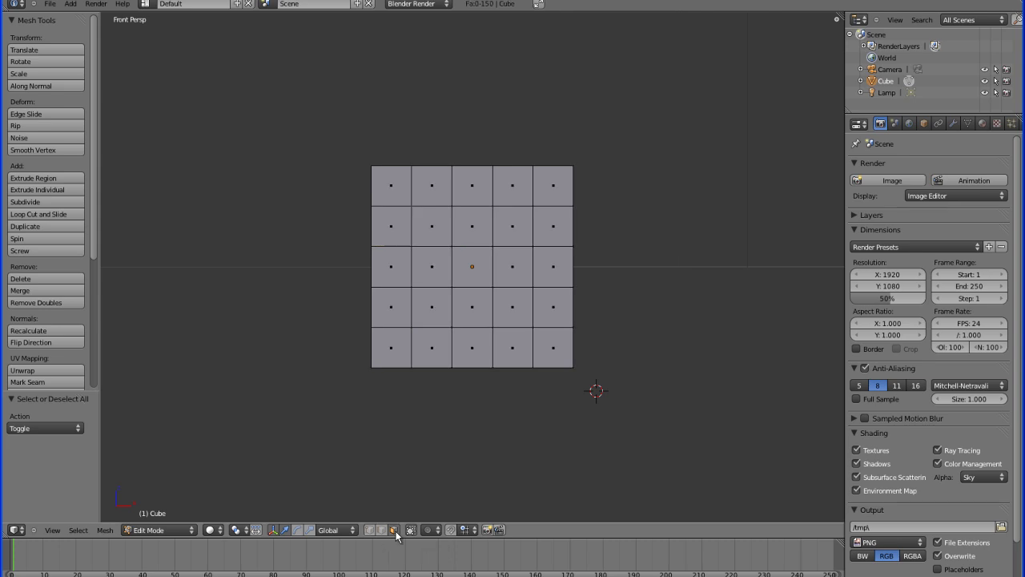
Step: Select the four front faces at rows 2 and 4, columns 2 and 4
right_click(433, 227)
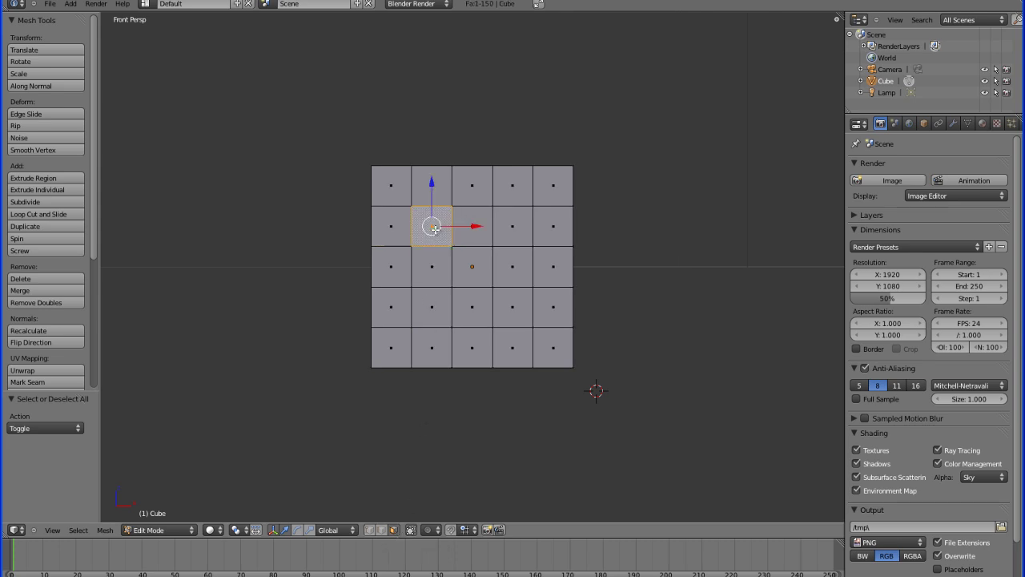
right_click(521, 232, "shift")
right_click(439, 304, "shift")
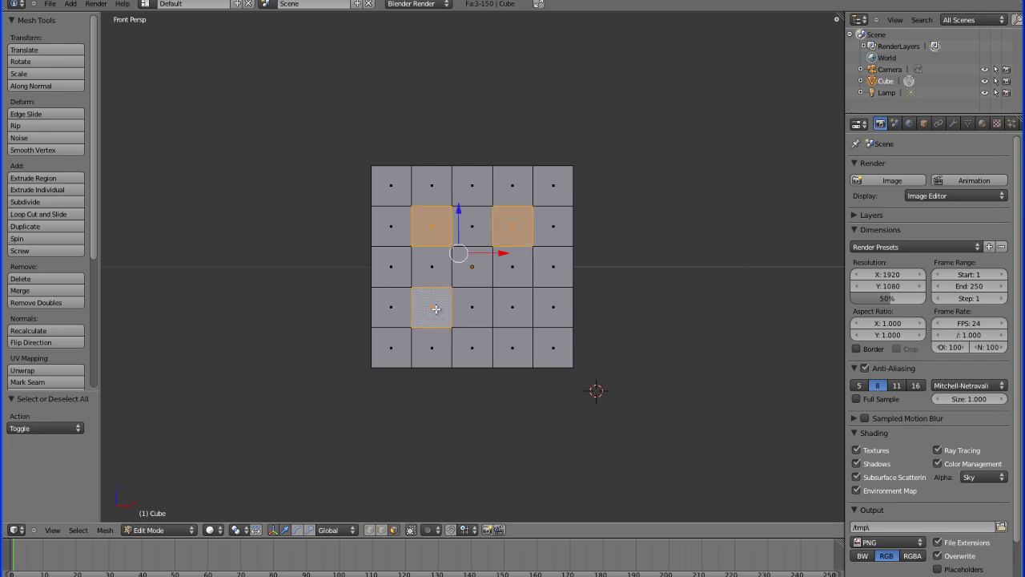
right_click(516, 315, "shift")
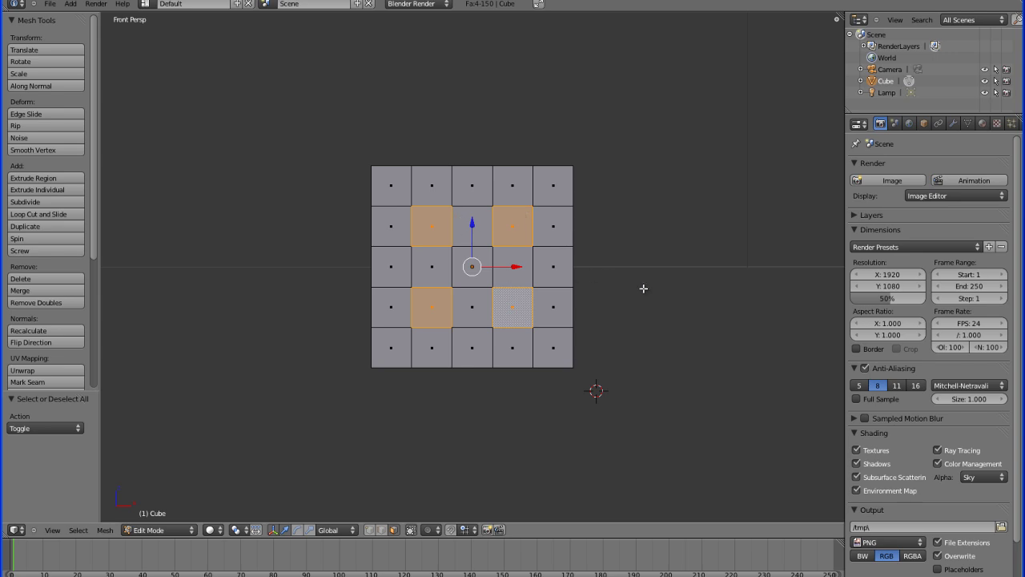
Step: Turn to another side and add two diagonal corner faces for the two pip
key("KP_6")
key("KP_4")
key("KP_6")
key("KP_6")
key("KP_6")
key("KP_6")
key("KP_6")
key("KP_6")
key("KP_6")
key("KP_6")
key("KP_6")
key("KP_6")
key("KP_6")
key("KP_6")
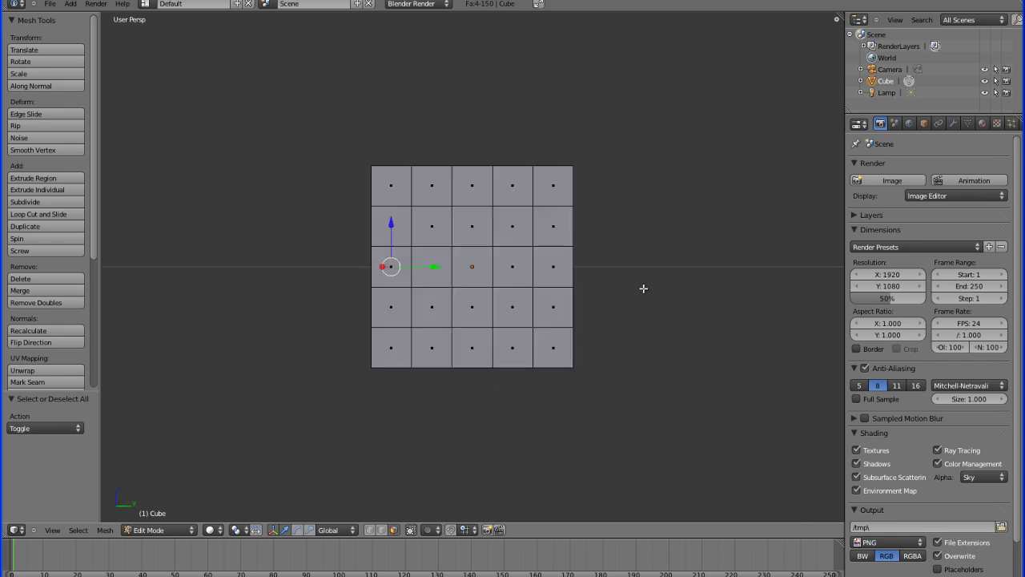
key("KP_6")
key("KP_6")
key("KP_6")
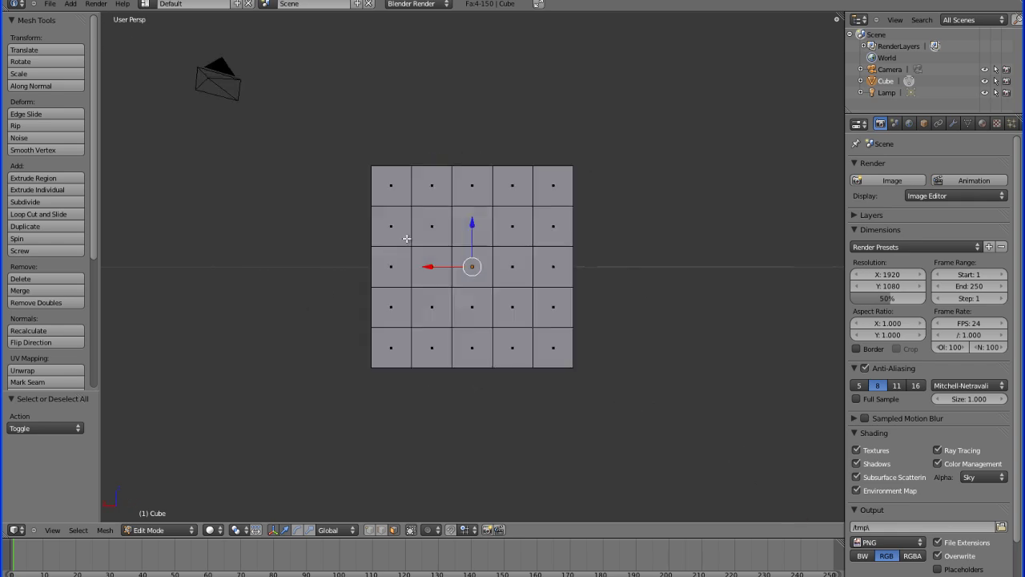
right_click(433, 232)
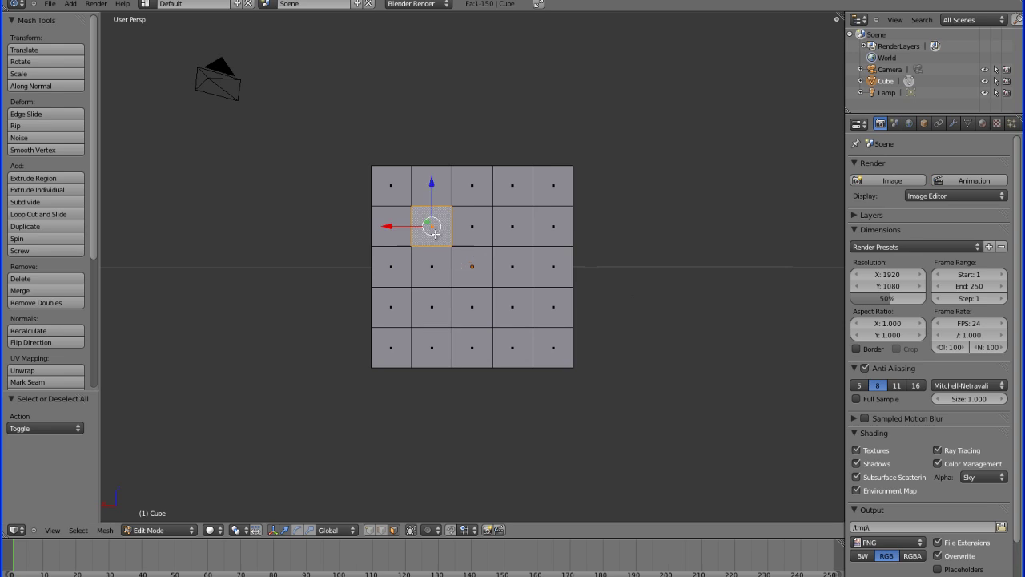
right_click(517, 307, "shift")
Step: On the next side, add the four corner faces in columns 2 and 4
key("KP_6")
key("KP_6")
key("KP_6")
key("KP_6")
key("KP_6")
key("KP_6")
key("KP_6")
key("KP_6")
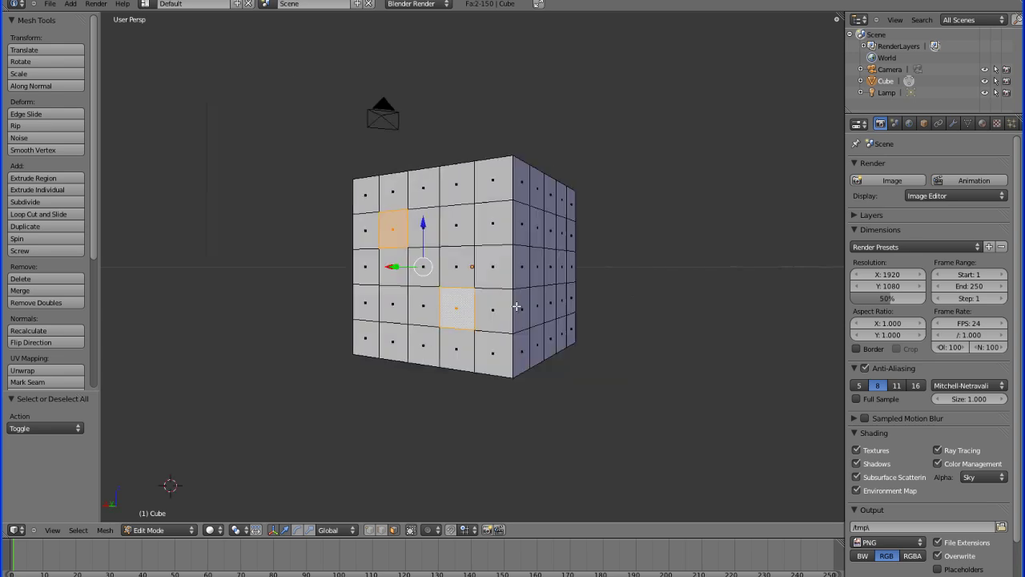
key("KP_6")
key("KP_6")
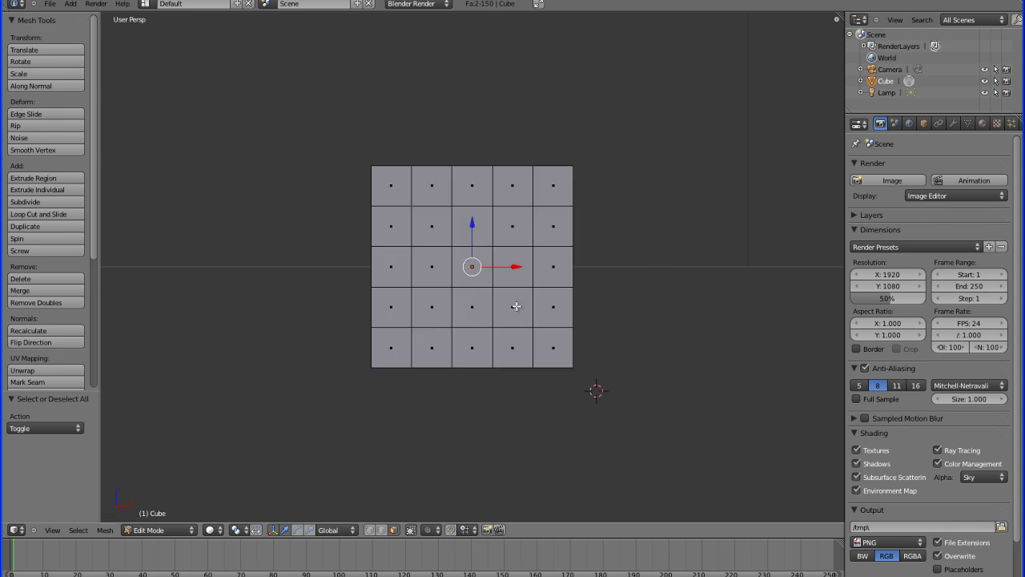
right_click(432, 232, "shift")
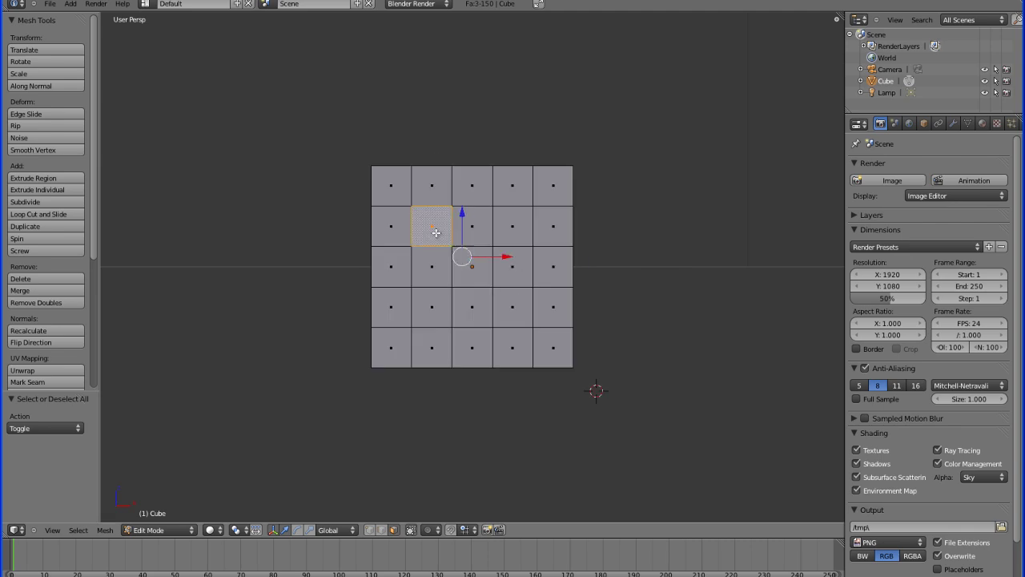
right_click(433, 297, "shift")
right_click(513, 231, "shift")
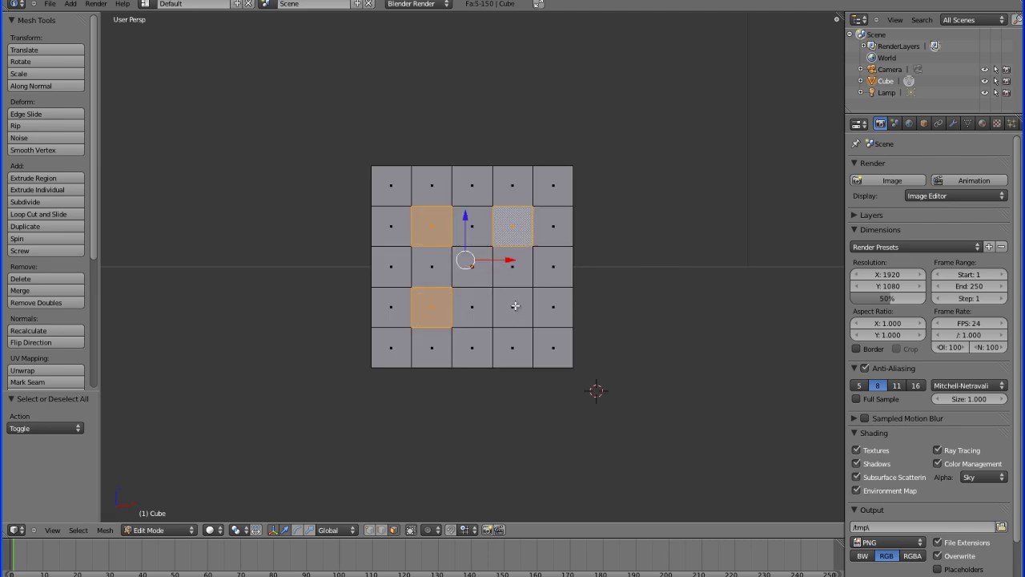
right_click(516, 305, "shift")
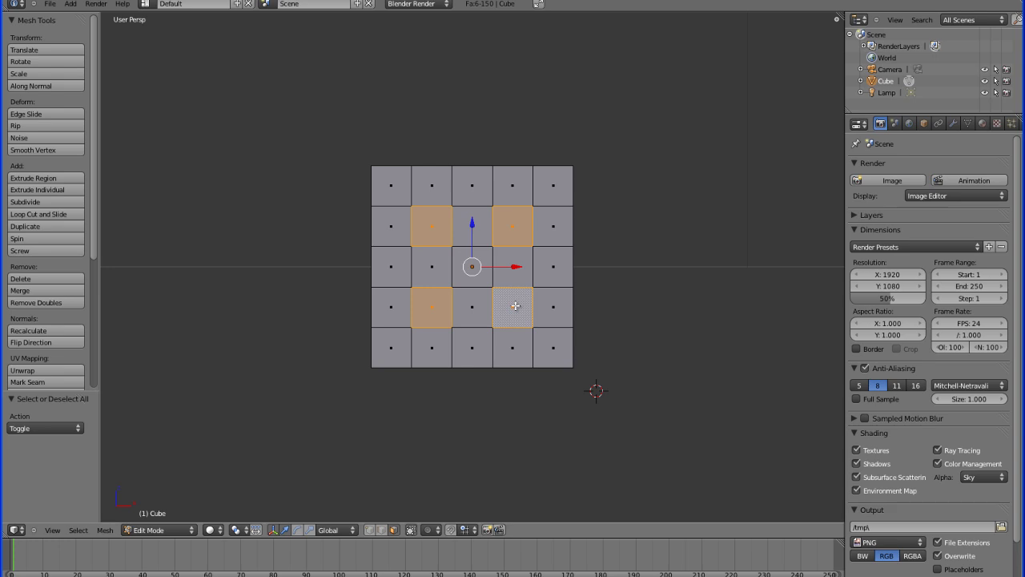
Step: On the following side, add four corner faces plus the centre face for the five pip
key("KP_6")
key("KP_6")
key("KP_6")
key("KP_6")
key("KP_6")
key("KP_6")
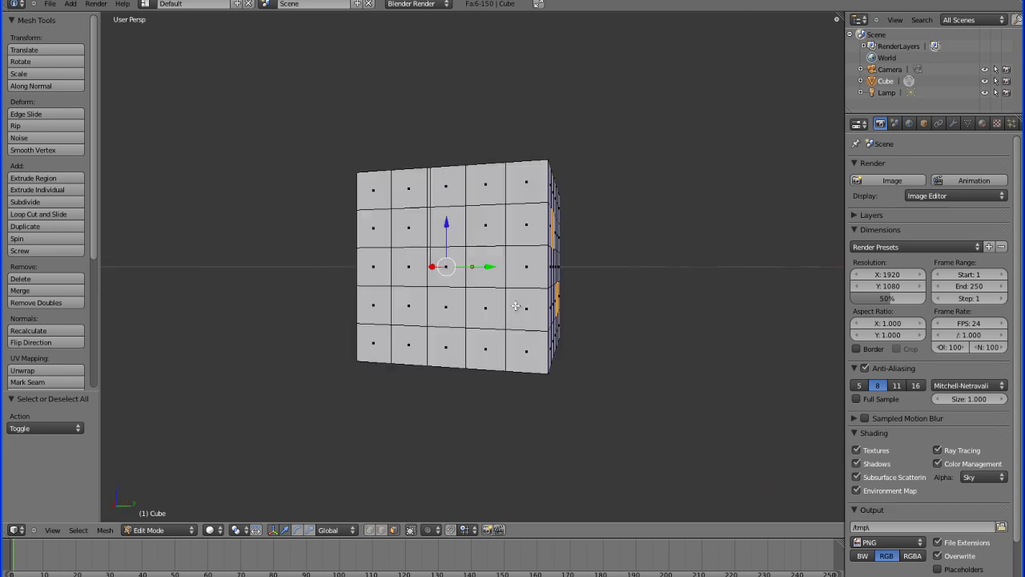
key("KP_6")
key("KP_6")
key("KP_6")
key("KP_6")
key("KP_6")
key("KP_6")
key("KP_6")
right_click(447, 234, "shift")
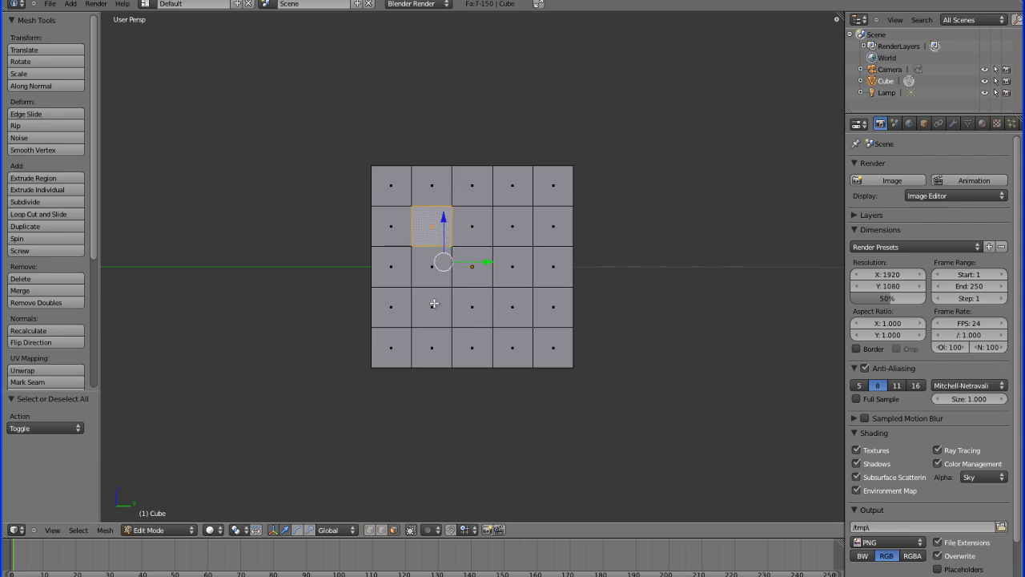
right_click(432, 310, "shift")
right_click(509, 237, "shift")
right_click(514, 310, "shift")
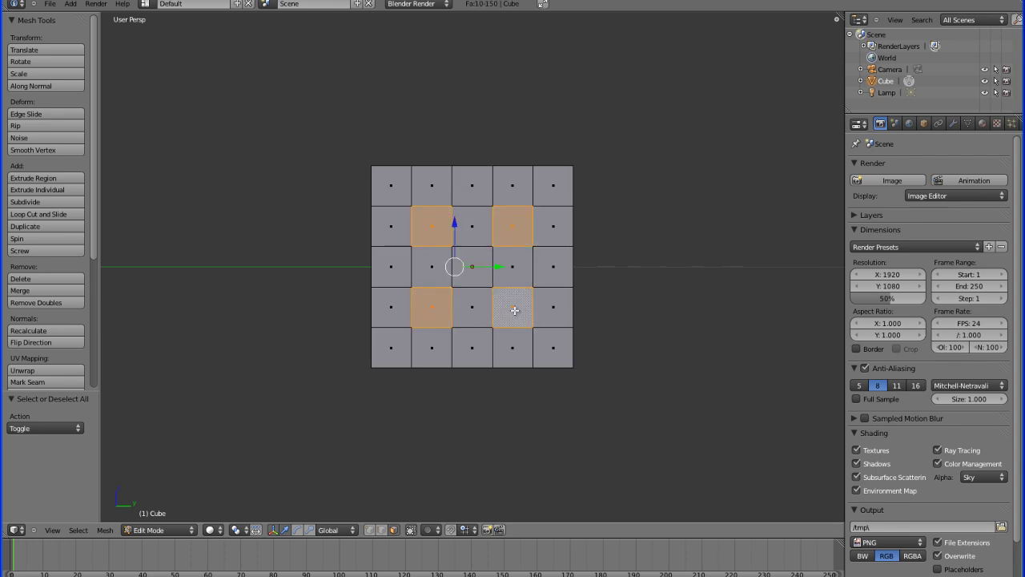
key("KP_6")
key("KP_6")
key("KP_6")
key("KP_6")
key("KP_6")
key("KP_6")
key("KP_6")
key("KP_6")
key("KP_6")
key("KP_6")
key("KP_6")
key("KP_6")
key("KP_6")
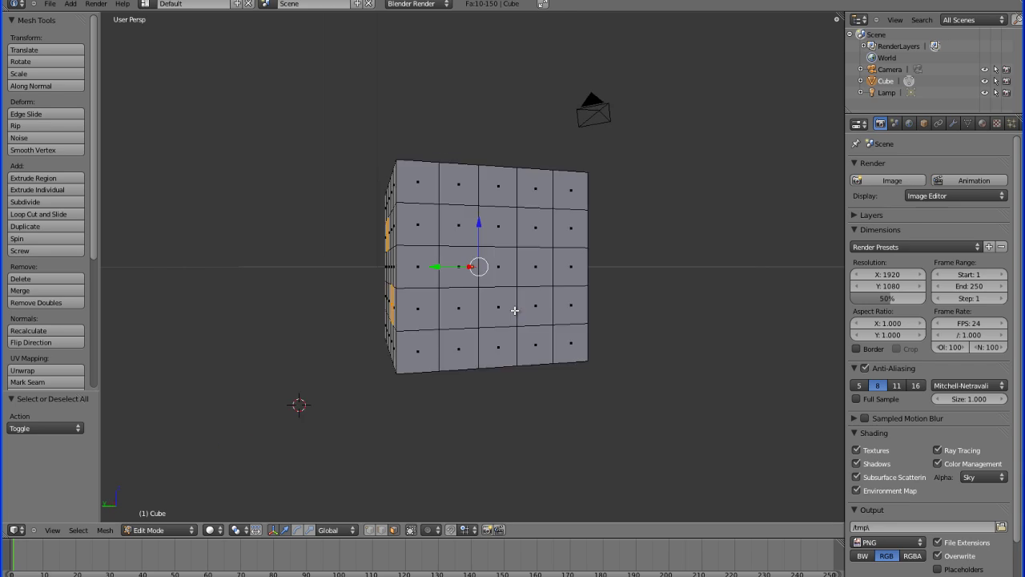
right_click(486, 264, "shift")
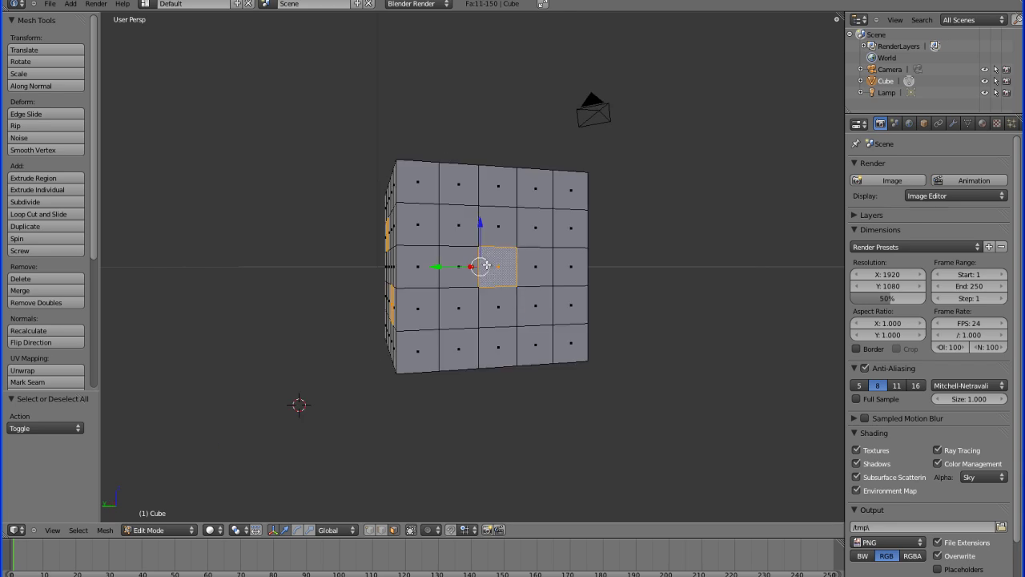
Step: From the top view, add two middle faces and the four corner faces to the selection
key("KP_6")
key("KP_6")
key("KP_6")
key("KP_6")
key("KP_6")
key("KP_6")
key("KP_6")
key("KP_6")
key("KP_6")
key("KP_6")
key("KP_6")
key("KP_4")
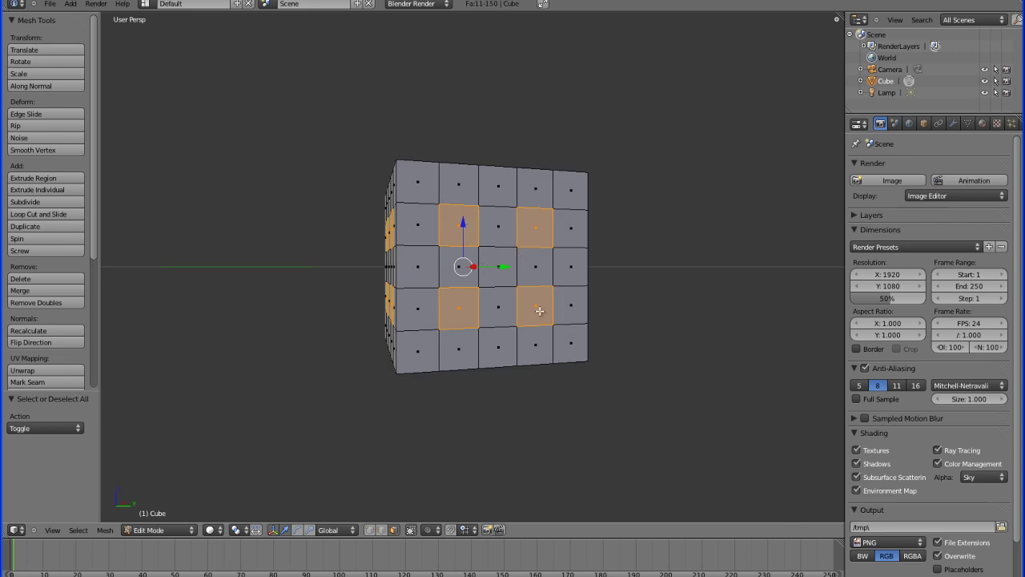
key("KP_1")
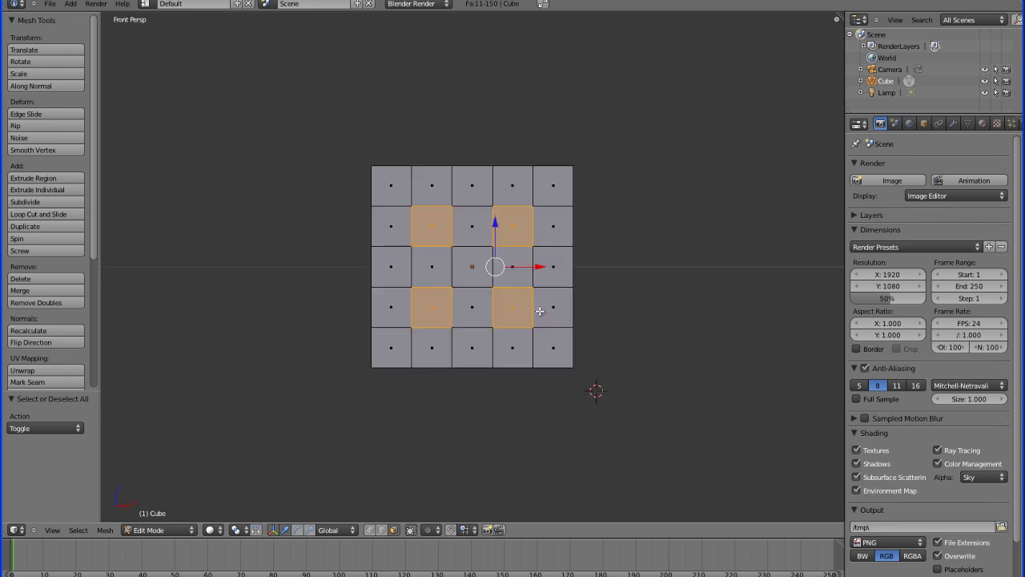
mouse_move(540, 310)
middle_mouse_down()
mouse_move(540, 348)
mouse_move(540, 311)
middle_mouse_up()
key("KP_7")
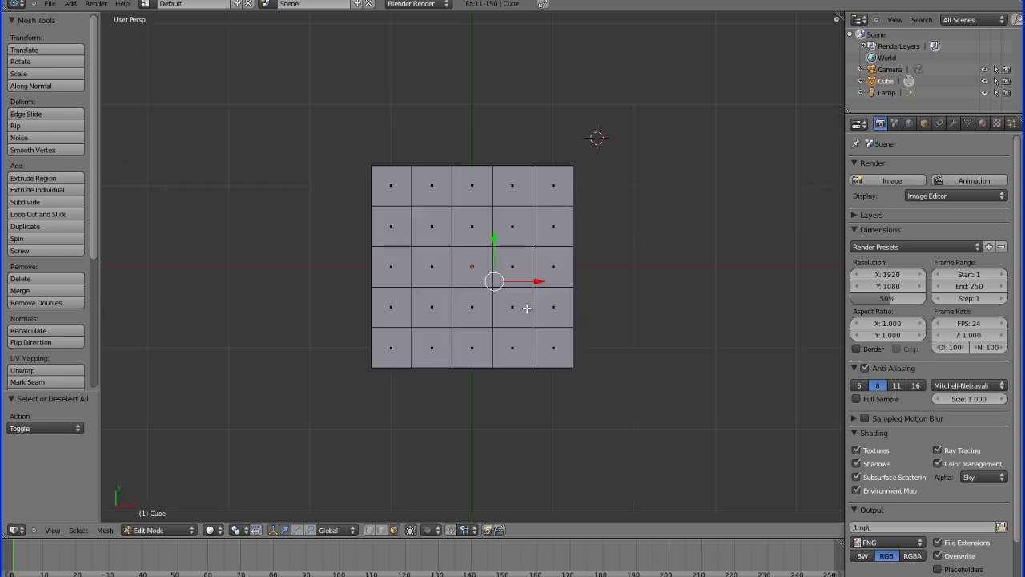
right_click(479, 234, "shift")
right_click(477, 304, "shift")
middle_click_drag(477, 305, 471, 307)
right_click(438, 230, "shift")
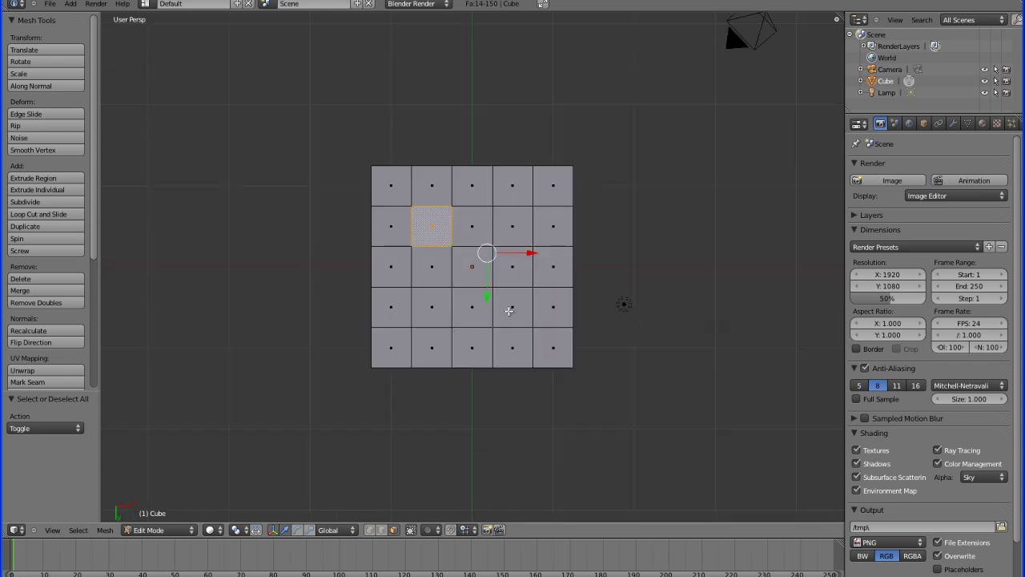
right_click(511, 311, "shift")
right_click(510, 234, "shift")
right_click(434, 320, "shift")
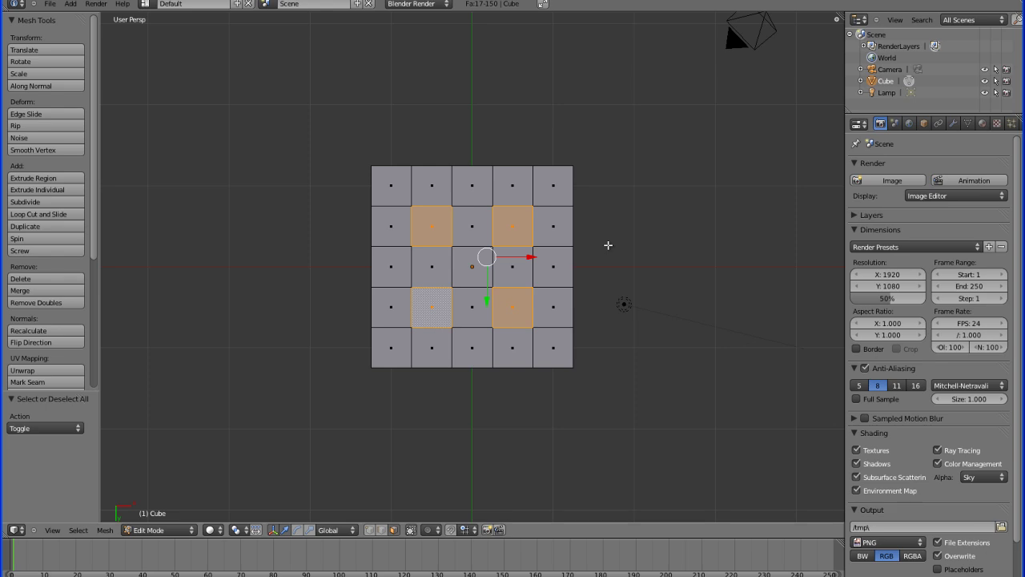
Step: Extrude the 17 selected pip faces with zero offset, leaving them in place
key("e")
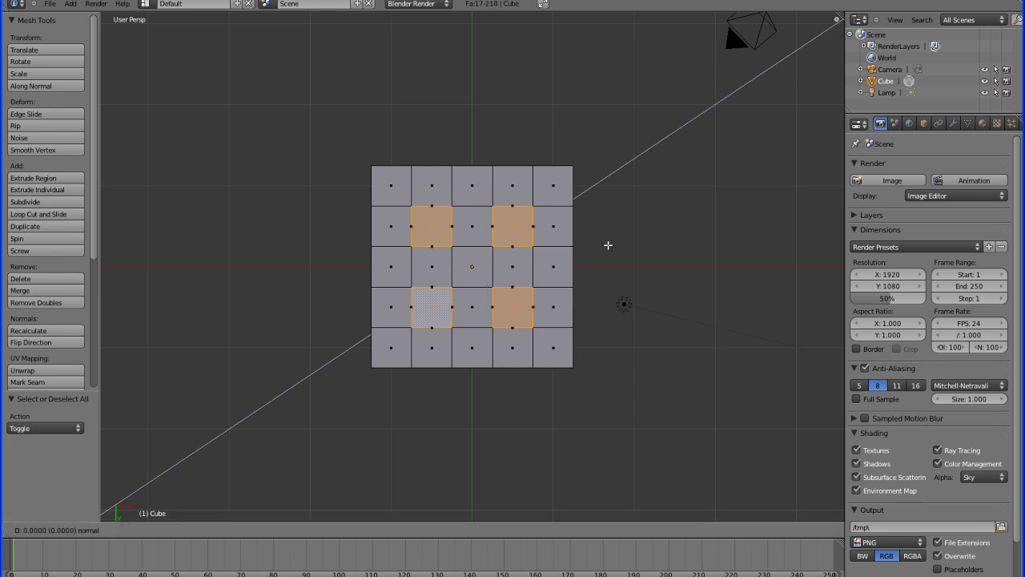
right_click(608, 245)
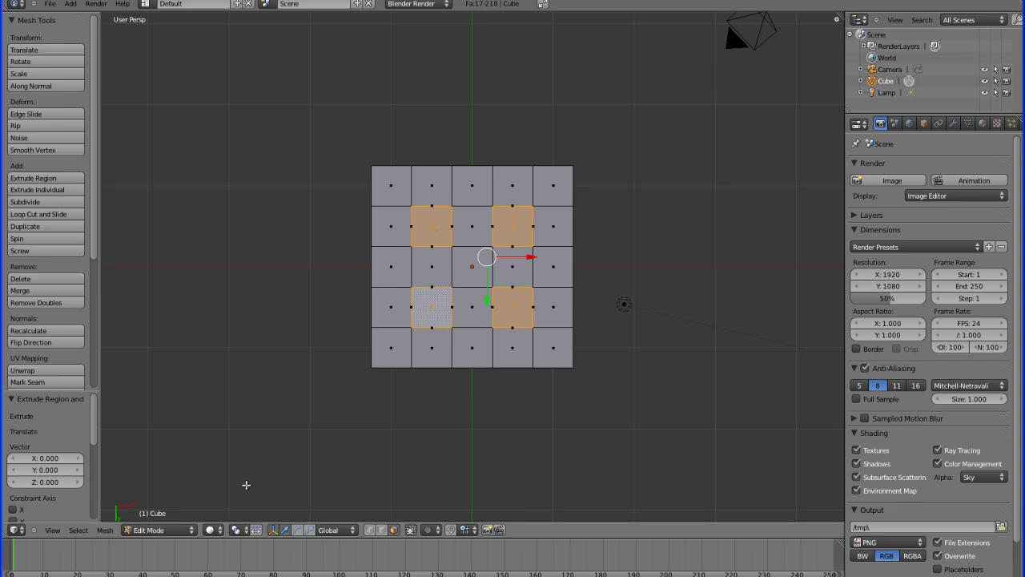
Step: Set the Pivot Point to Individual Origins
left_click(238, 529)
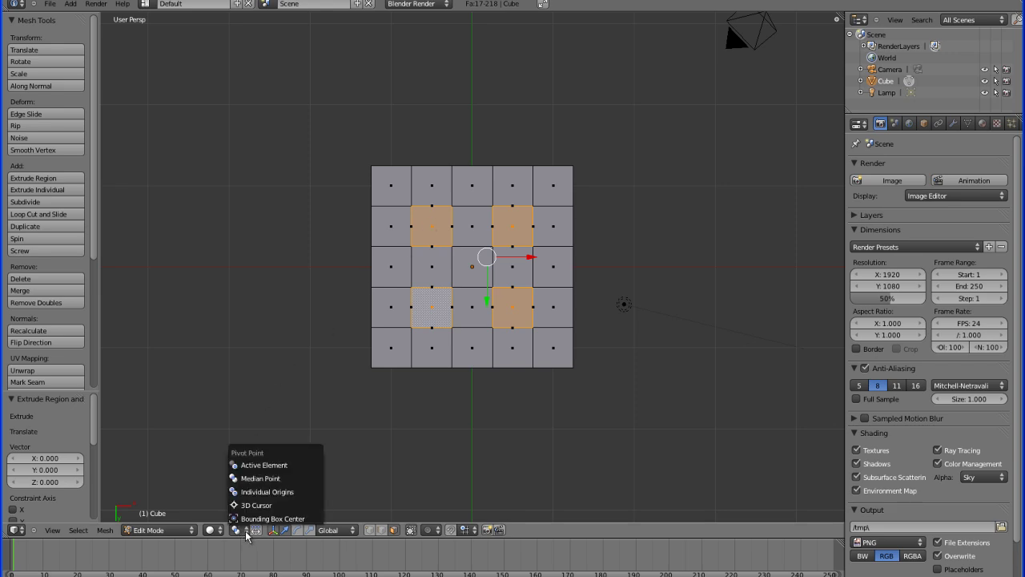
left_click(261, 494)
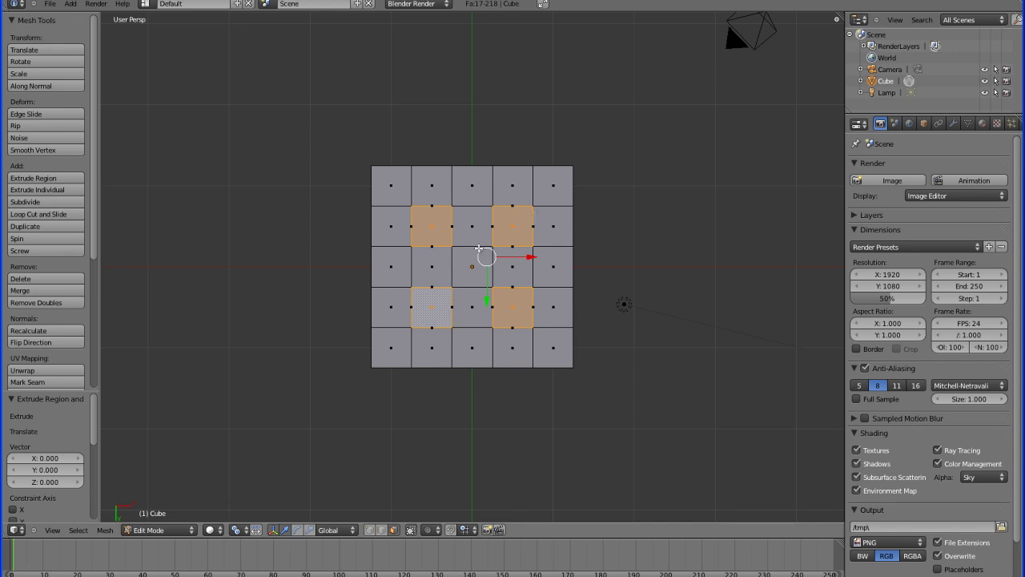
left_click(241, 529)
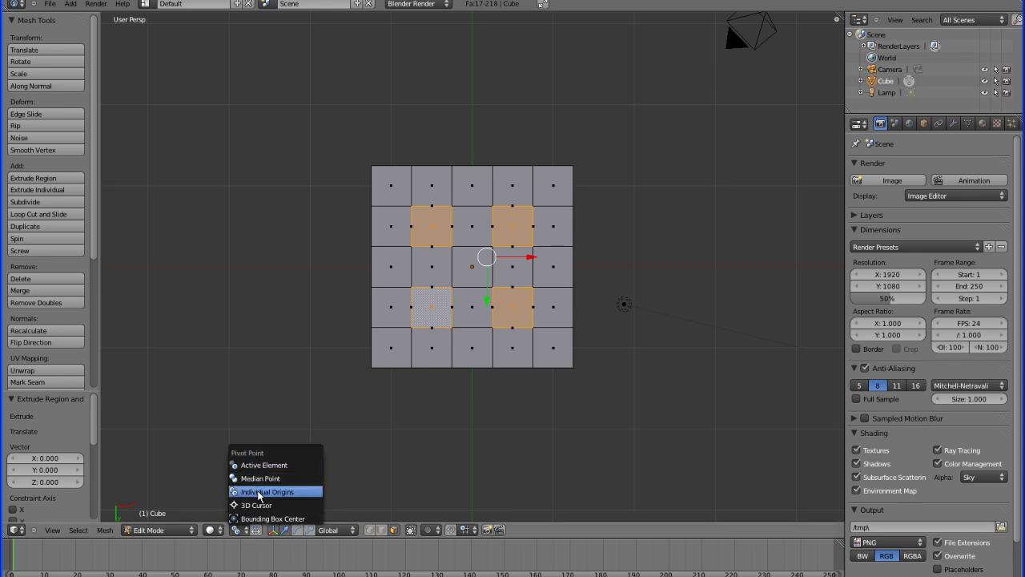
left_click(258, 492)
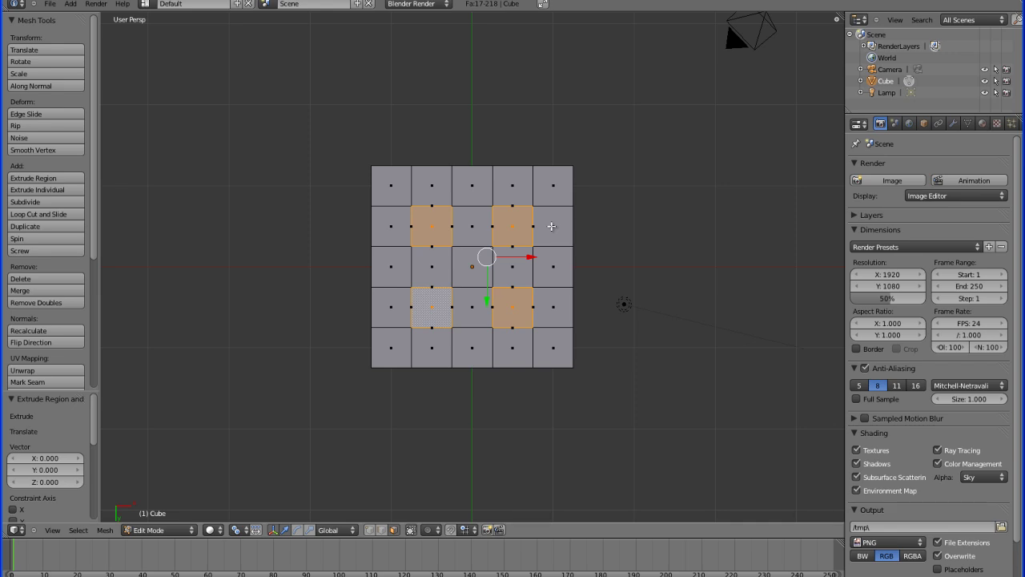
Step: Scale the extruded pip faces to 0.8, then deselect all
key("s")
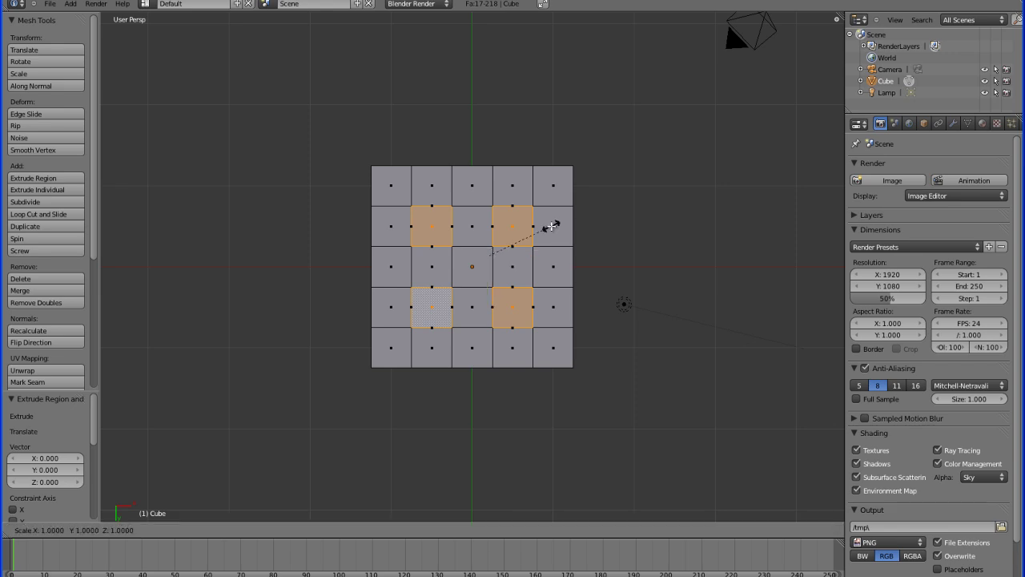
type("0.")
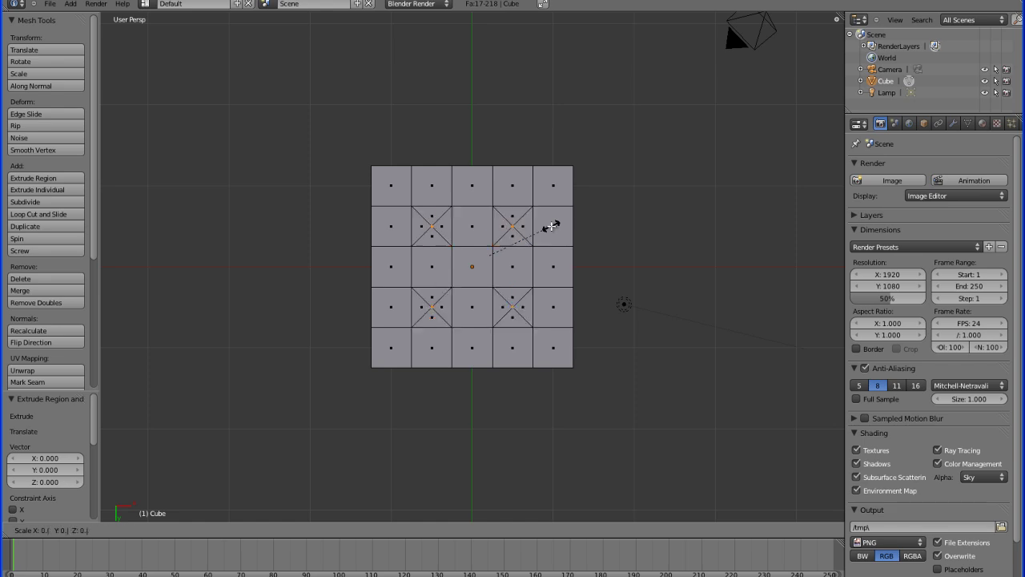
type("8")
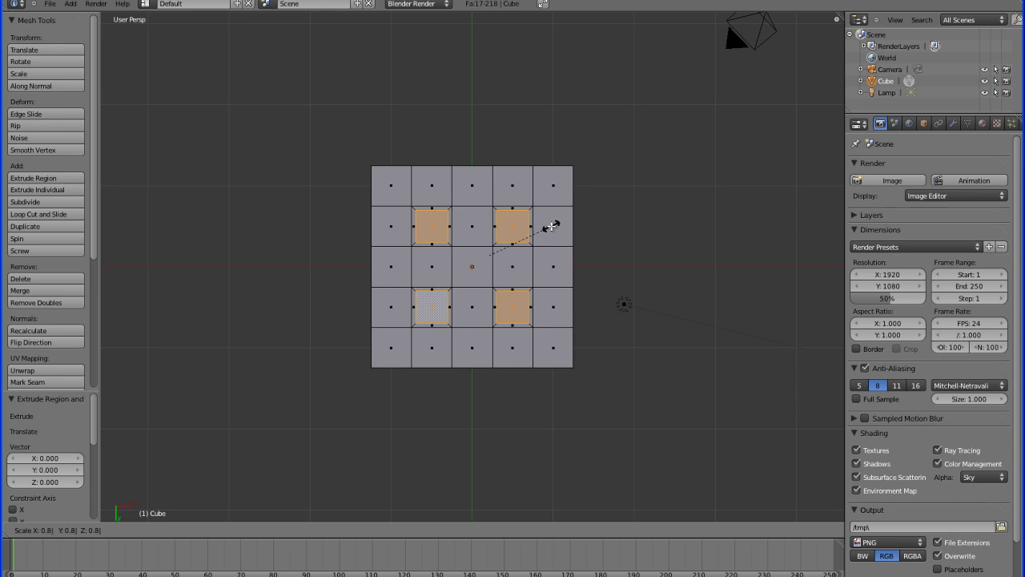
key("Return")
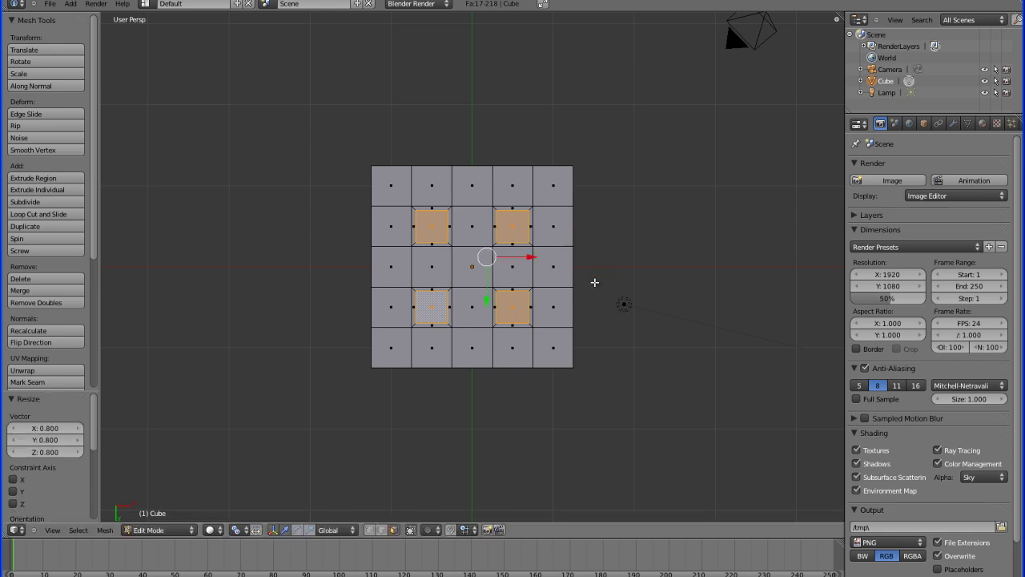
key("a")
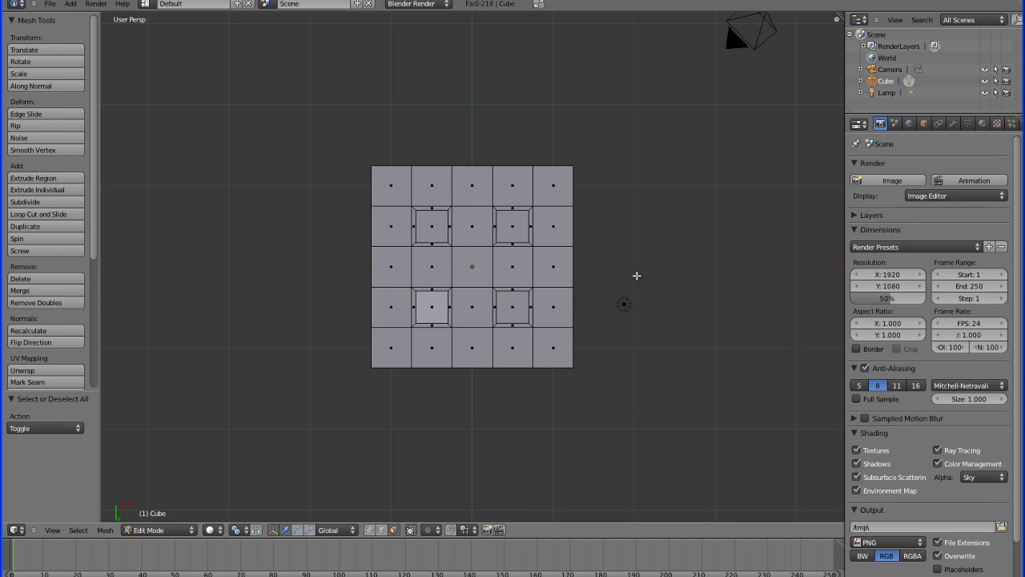
Step: Orbit around the cube and select the two middle-row faces on the four-pip side
key("Right")
key("Left")
left_click(609, 270)
middle_click_drag(609, 269, 609, 270)
right_click(480, 267)
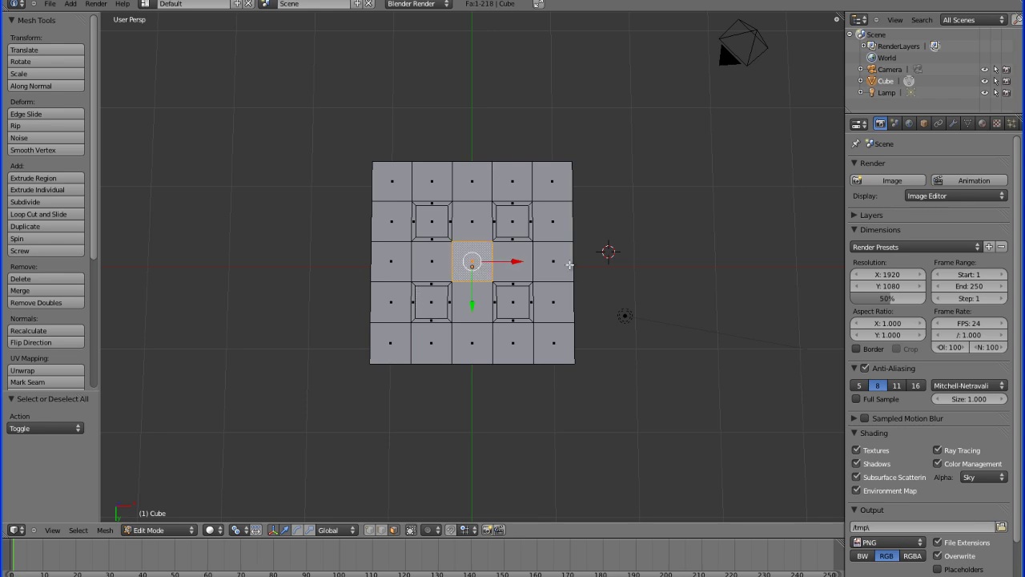
middle_click_drag(569, 264, 570, 264)
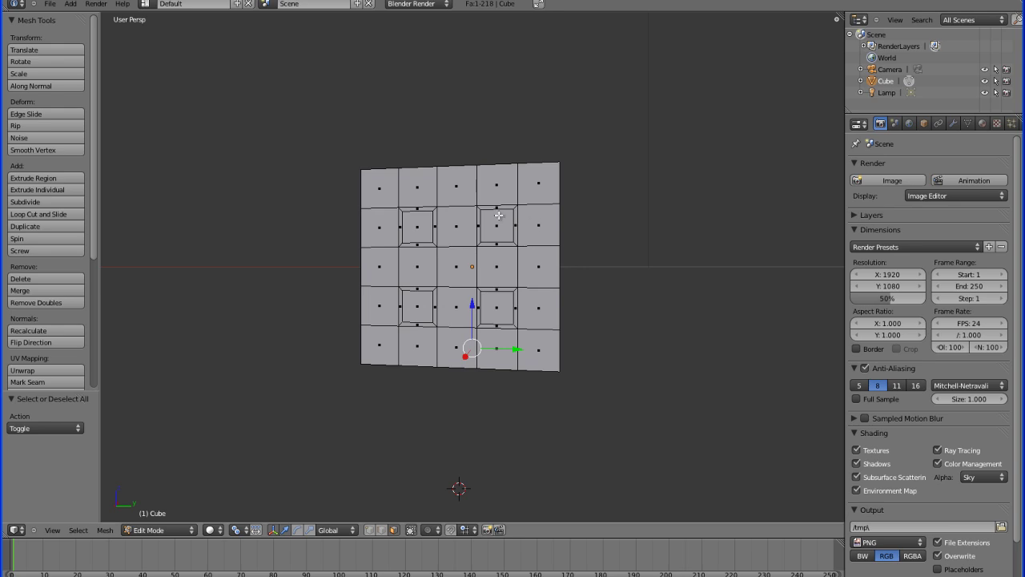
middle_click_drag(504, 272, 487, 266)
right_click(487, 266, "shift")
Step: Extrude the two middle-row faces in place and scale them to 0.8
key("KP_1")
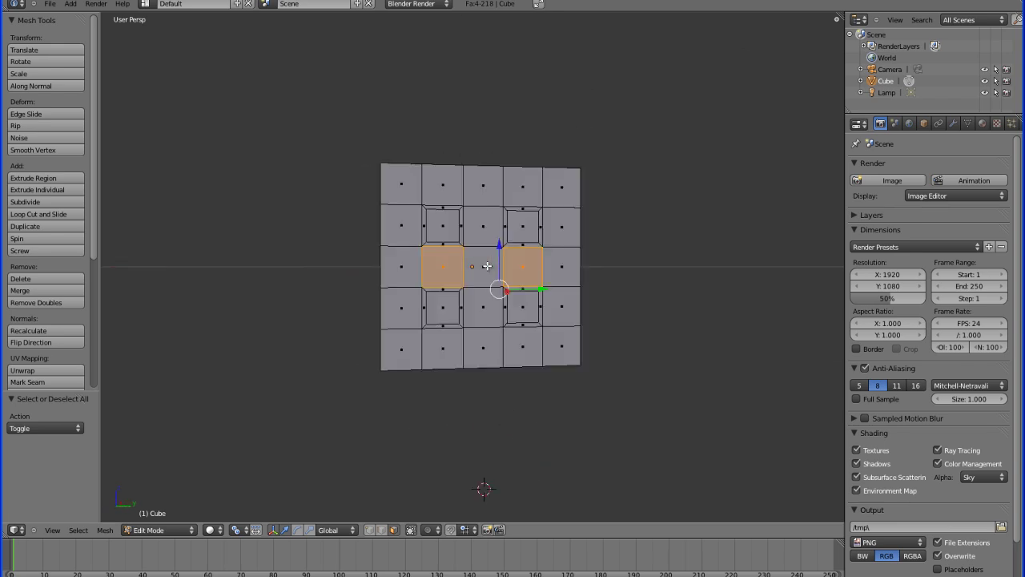
key("e")
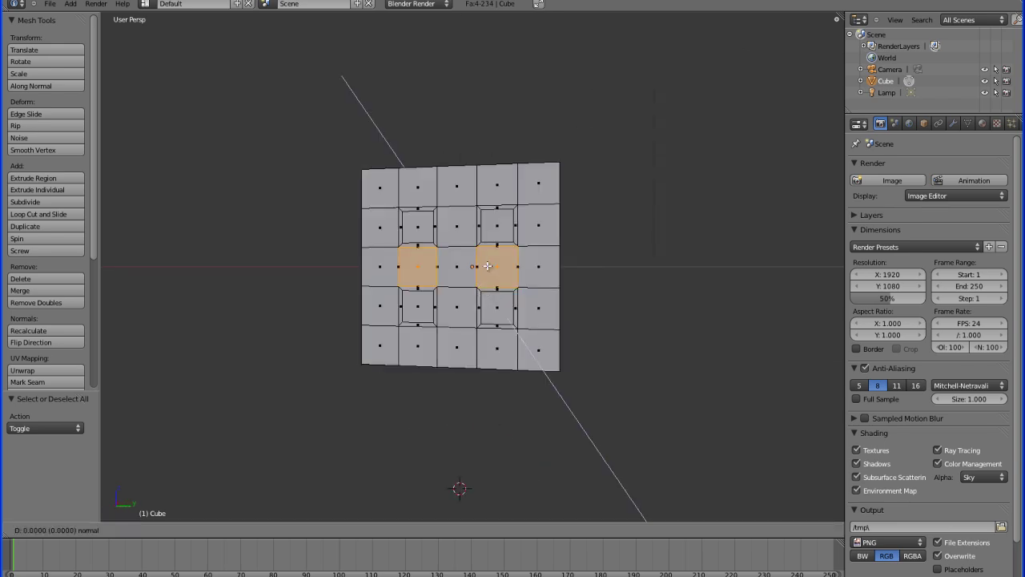
left_click(487, 266)
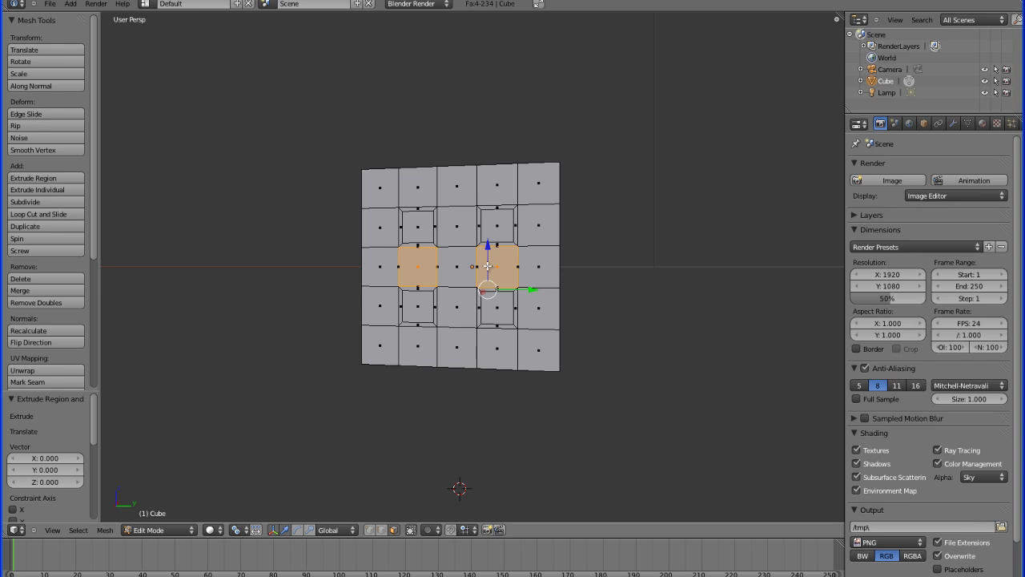
type("s")
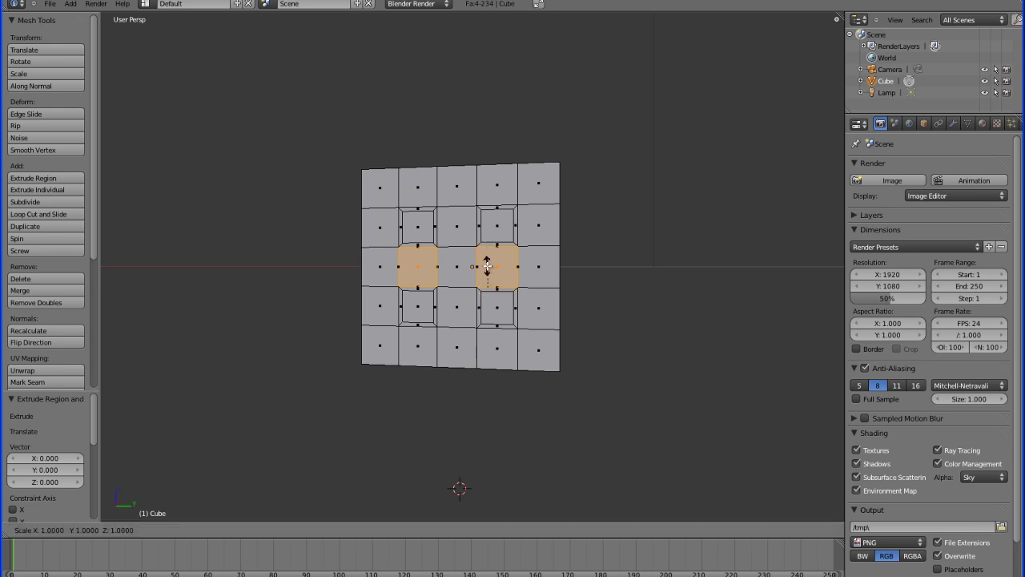
type("0.8")
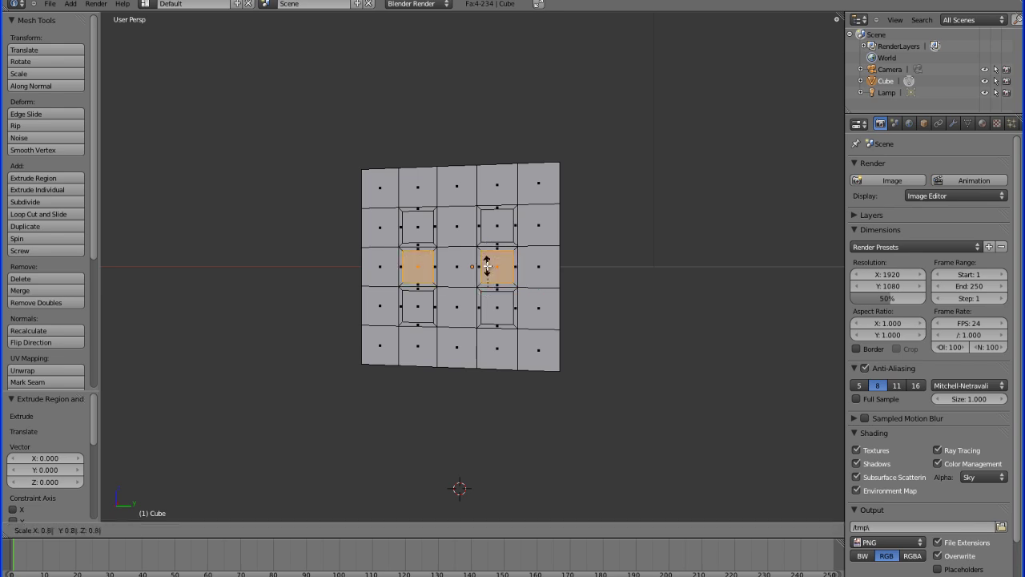
key("Return")
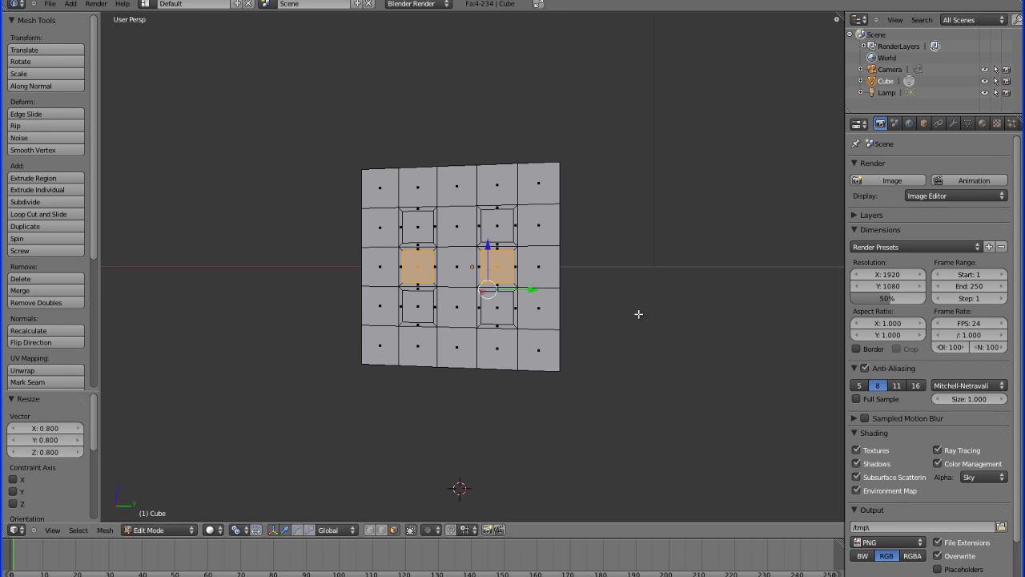
Step: Deselect all and return to a straight front view of the four-pip side
key("a")
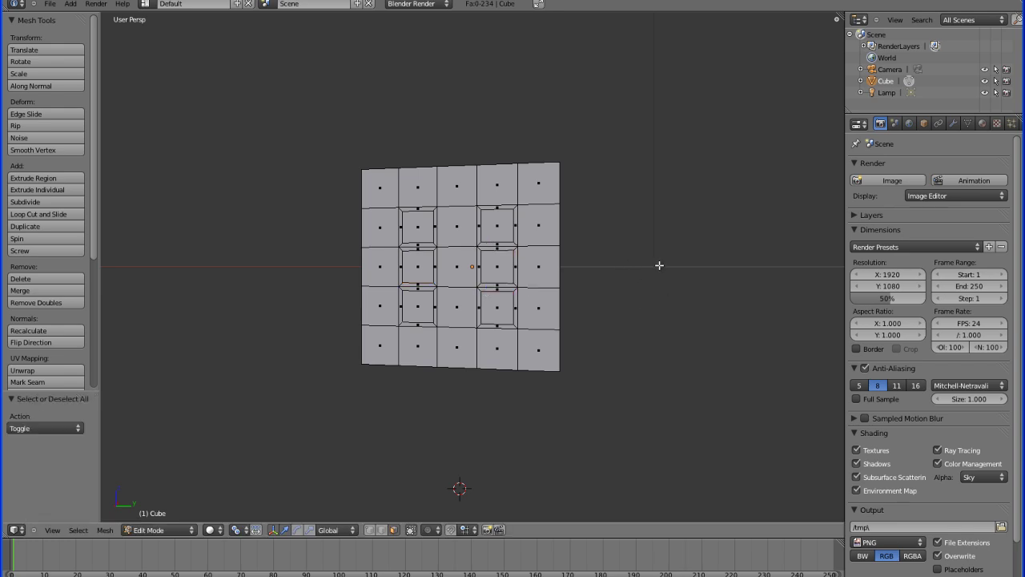
middle_click_drag(660, 265, 502, 275)
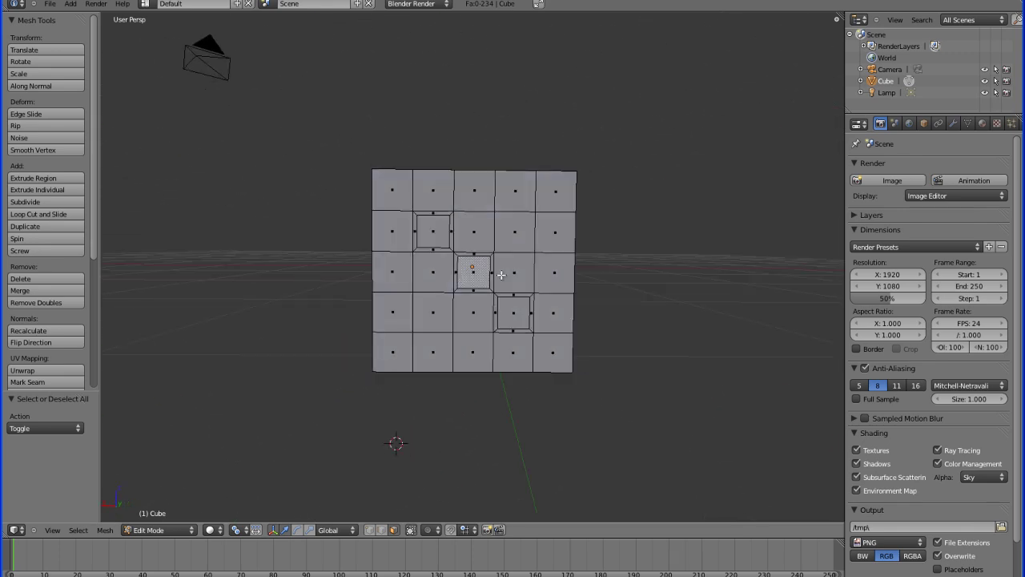
key("KP_1")
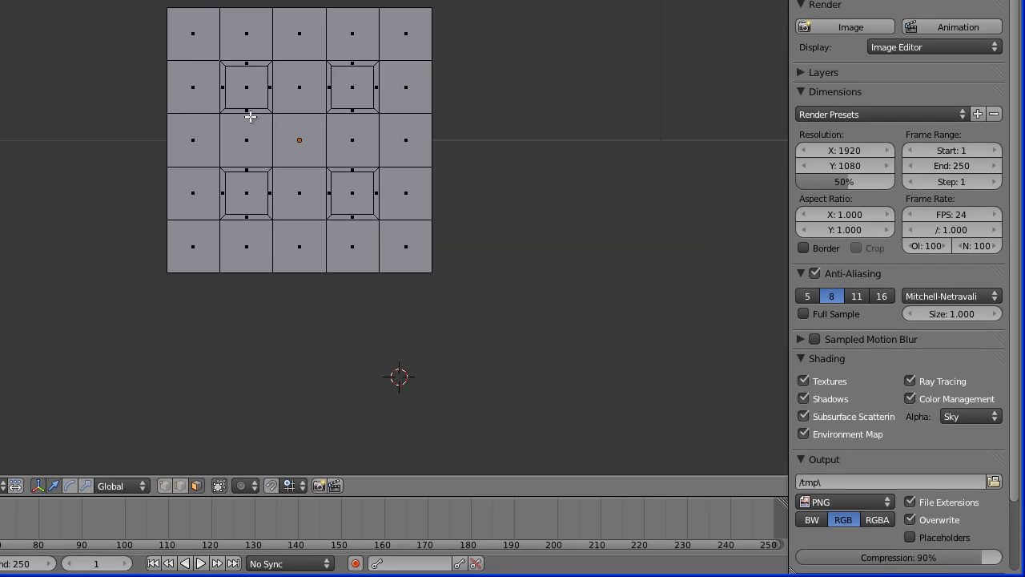
Step: Select the four inset pip faces on this side
right_click(253, 85)
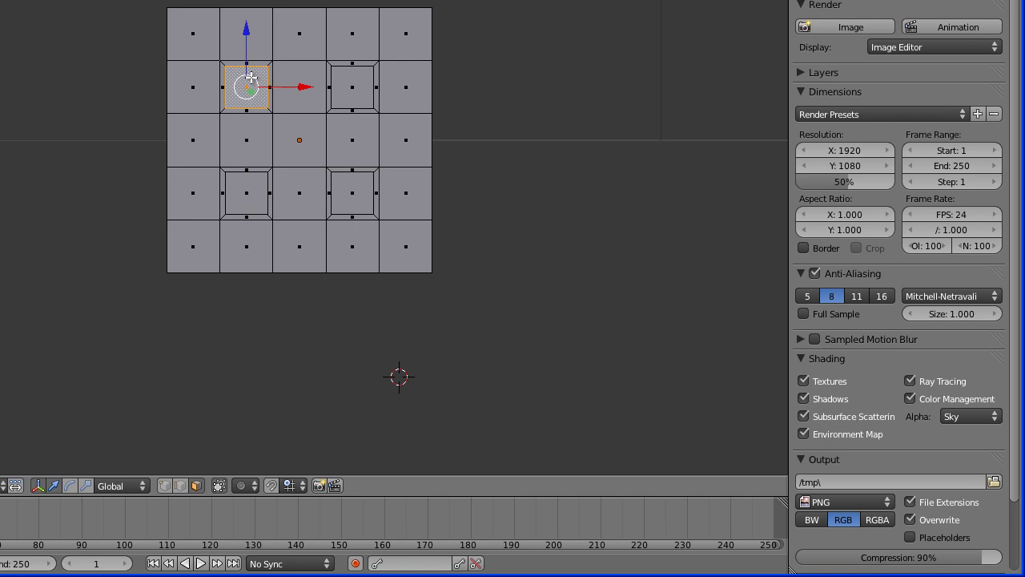
right_click(363, 76, "shift")
right_click(262, 186, "shift")
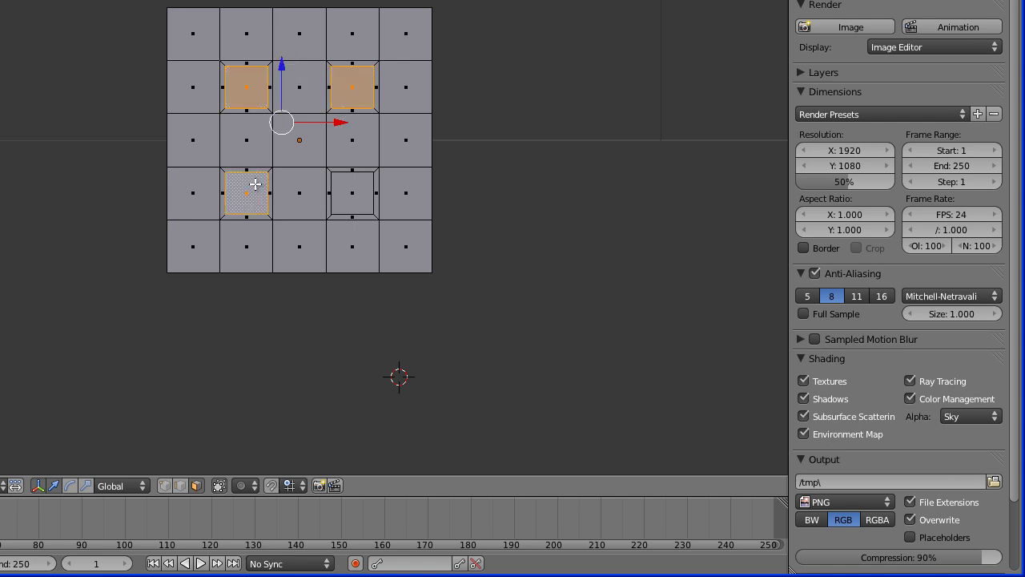
right_click(362, 186, "shift")
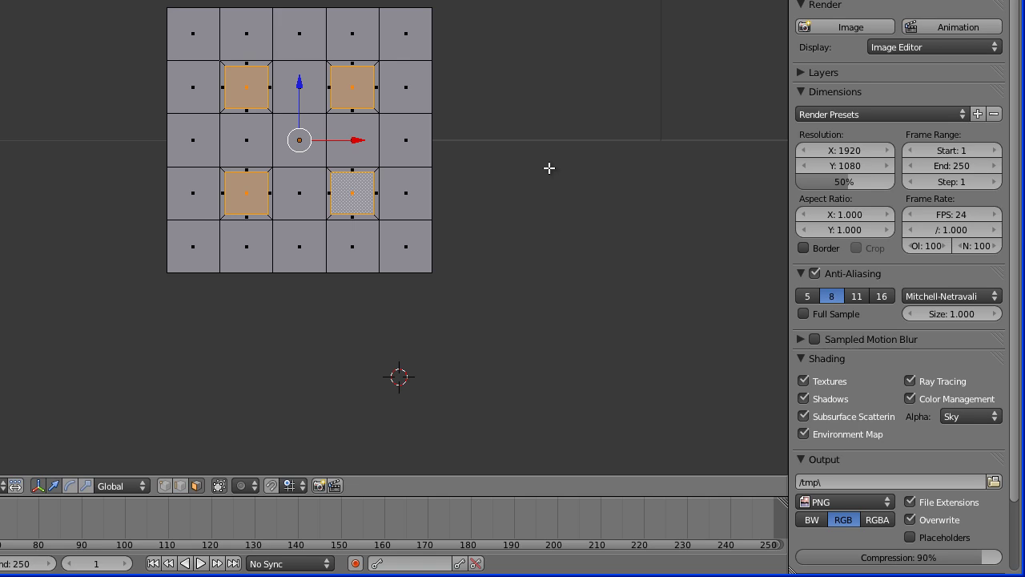
Step: Extrude the four pip faces inward by about 0.085 to recess them
key("KP_6")
key("KP_1")
key("KP_6")
key("KP_6")
key("KP_6")
key("KP_6")
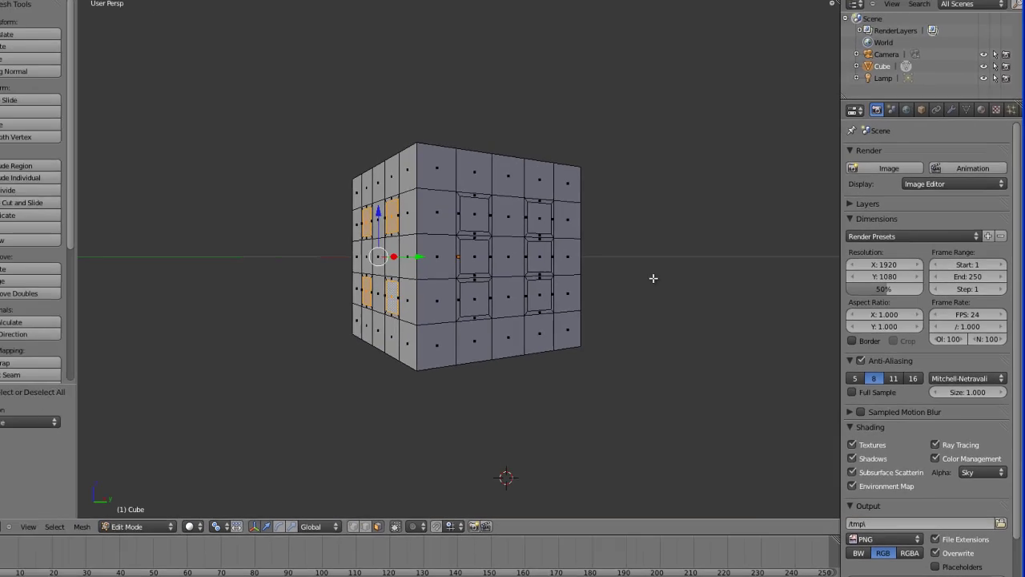
scroll(550, 169, "up", 2)
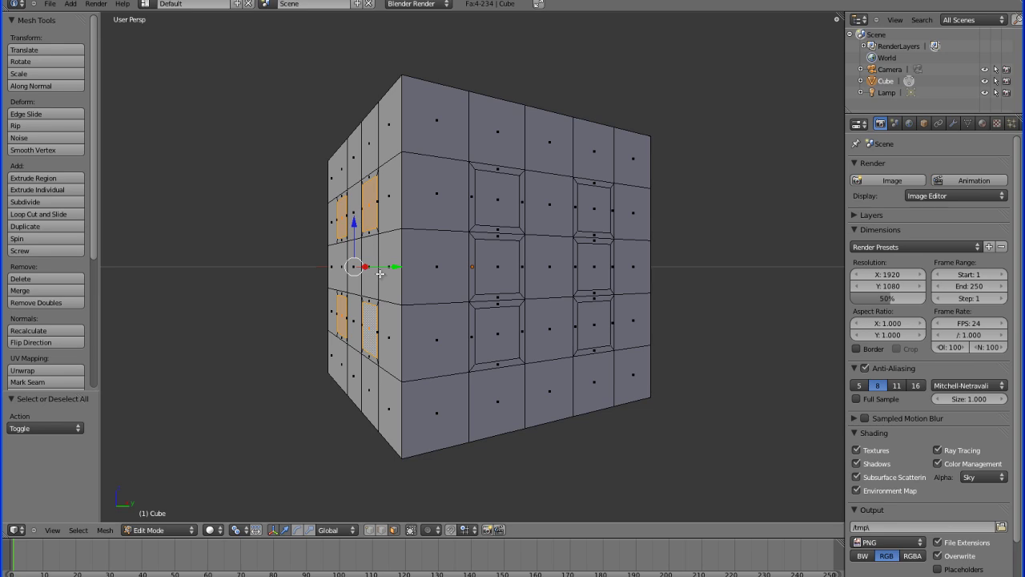
key("e")
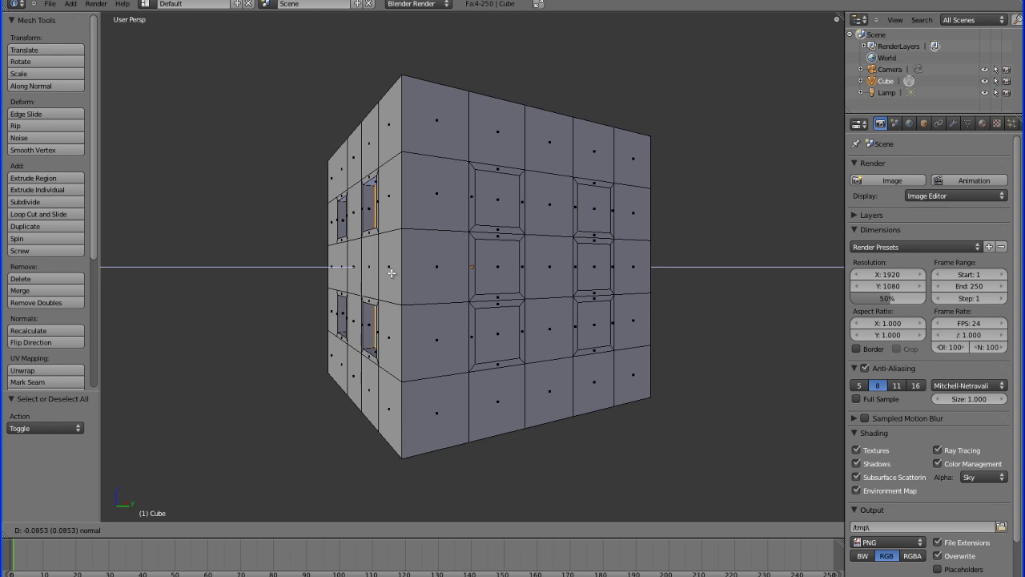
left_click(391, 272)
Step: Recess the six pips in two columns on the cube's left side
key("a")
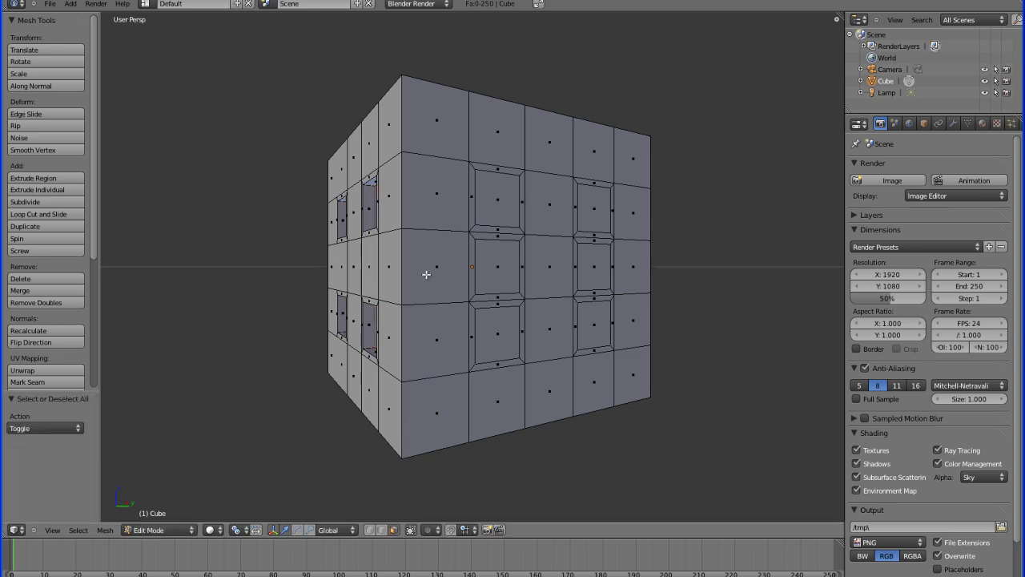
key("KP_1")
key("KP_4")
key("KP_8")
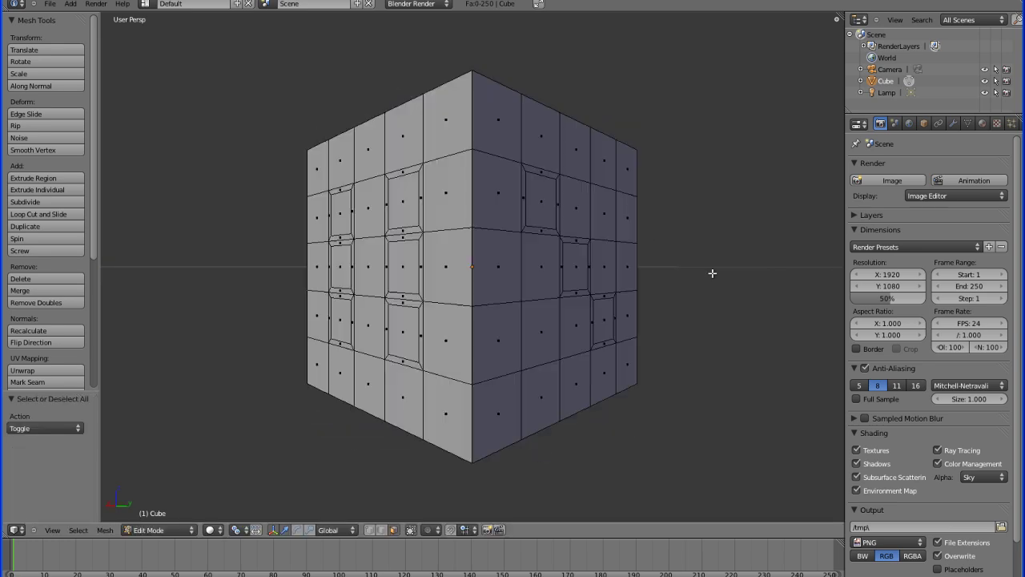
key("KP_4")
key("KP_4")
key("KP_4")
right_click(345, 227)
right_click(395, 216, "shift")
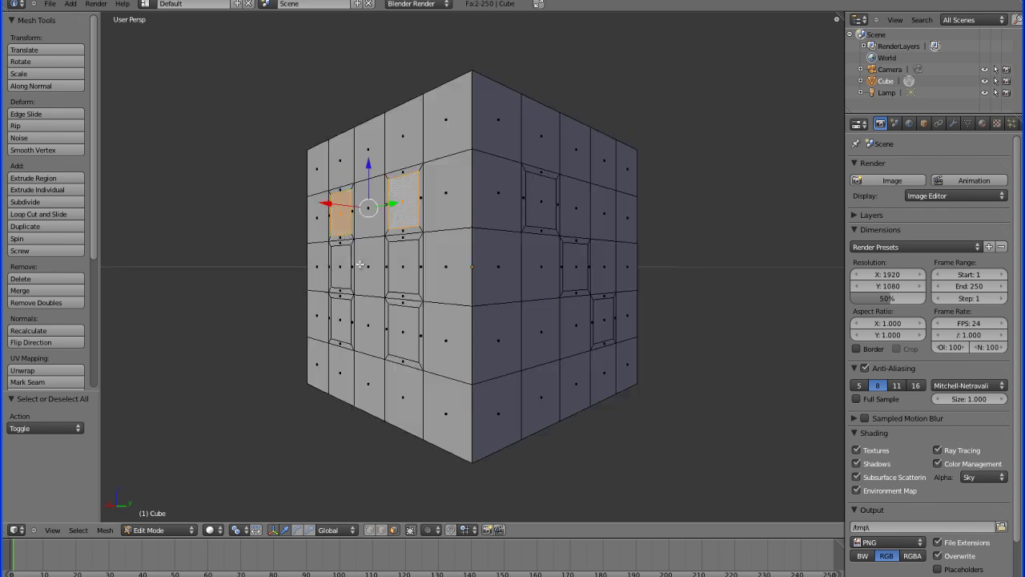
right_click(341, 274, "shift")
right_click(396, 281, "shift")
right_click(342, 326, "shift")
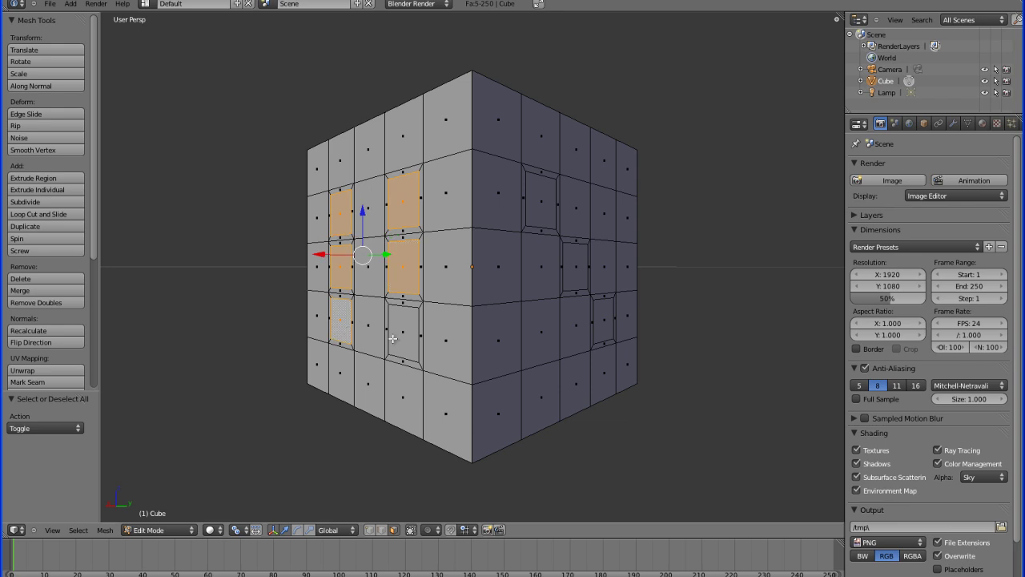
right_click(401, 344, "shift")
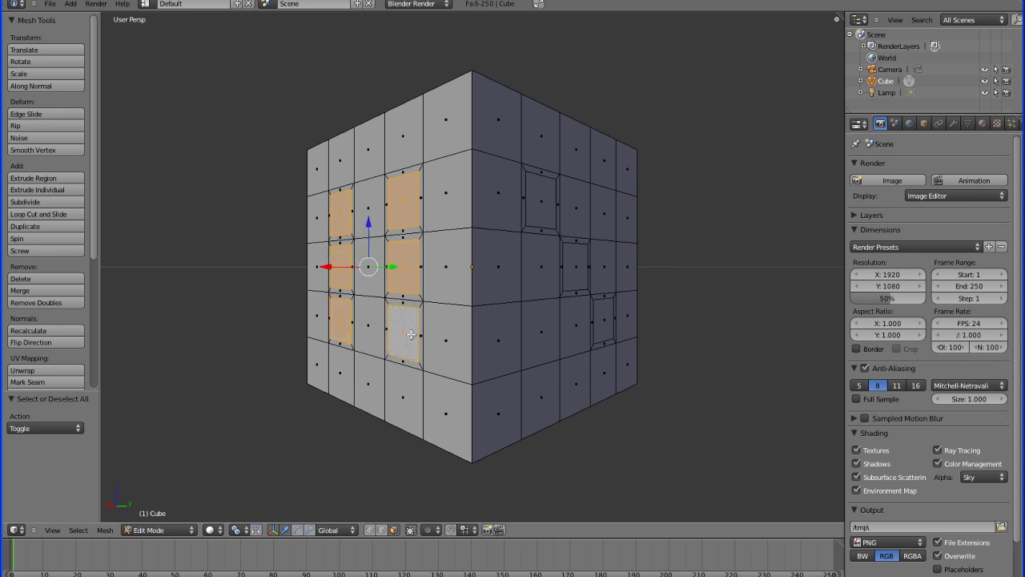
key("e")
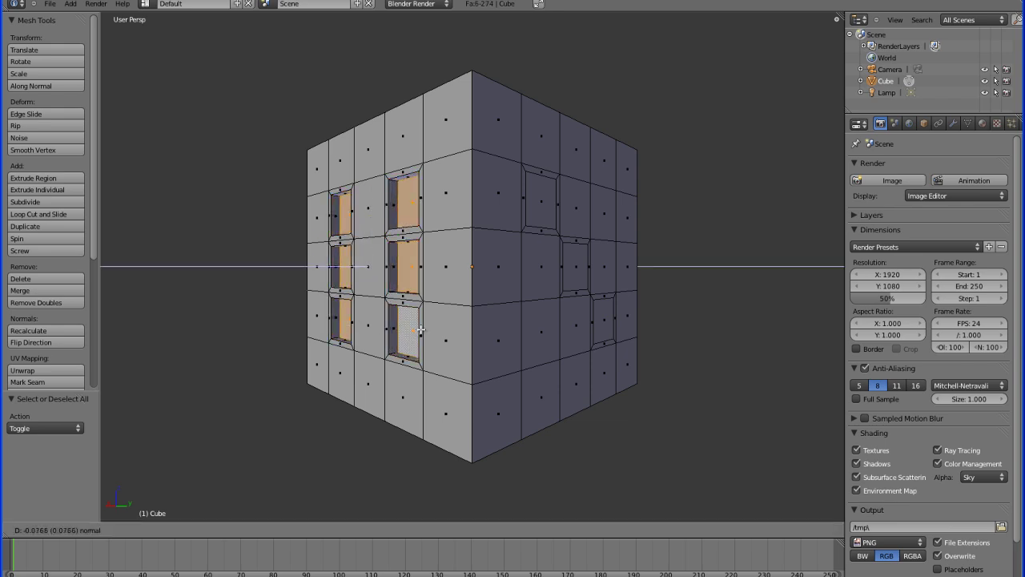
left_click(423, 328)
key("a")
Step: Recess the three diagonal pips on the next side inward by about 0.116
key("KP_6")
key("KP_6")
key("KP_6")
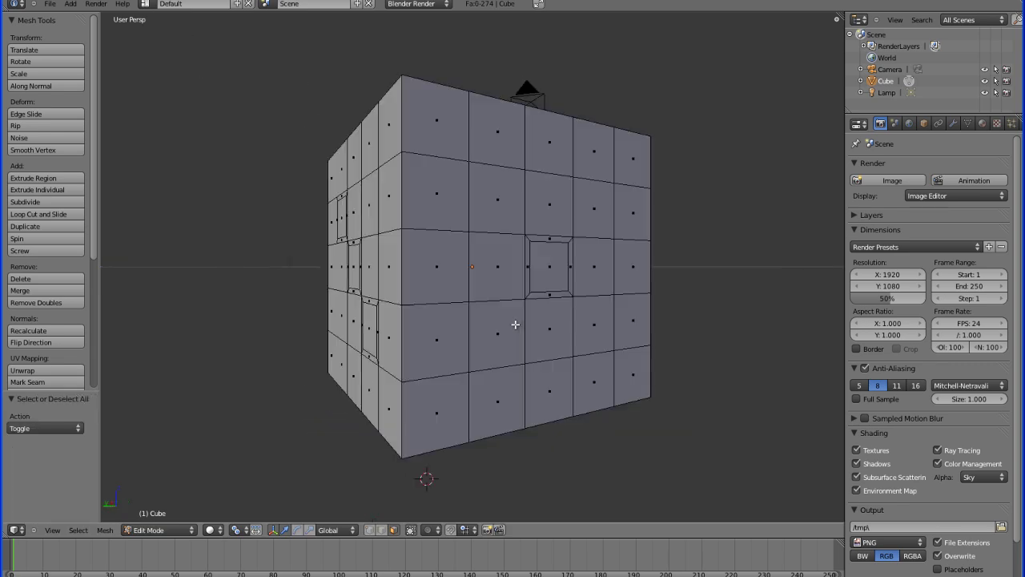
key("KP_4")
right_click(346, 232)
right_click(373, 264, "shift")
right_click(402, 323, "shift")
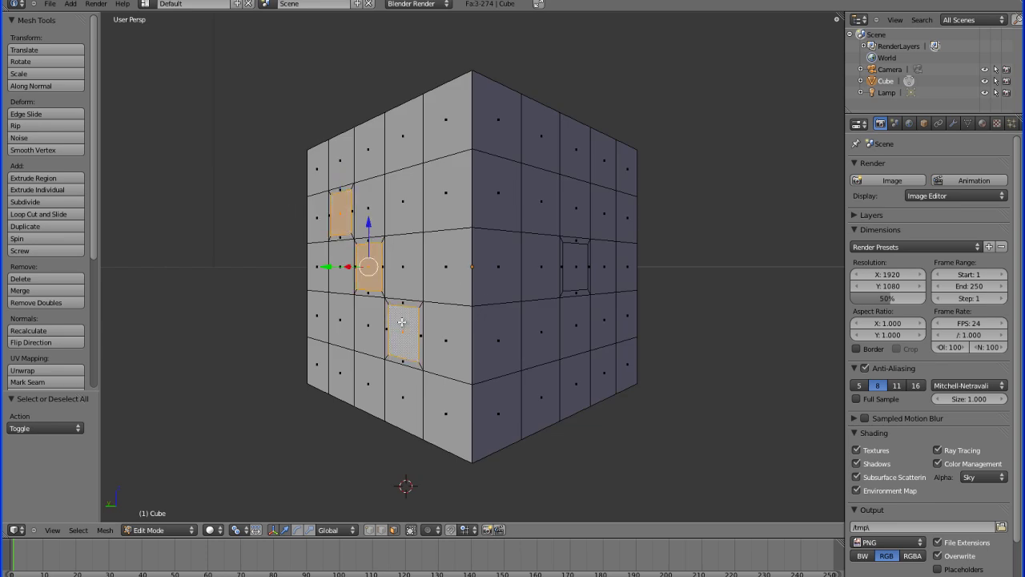
key("e")
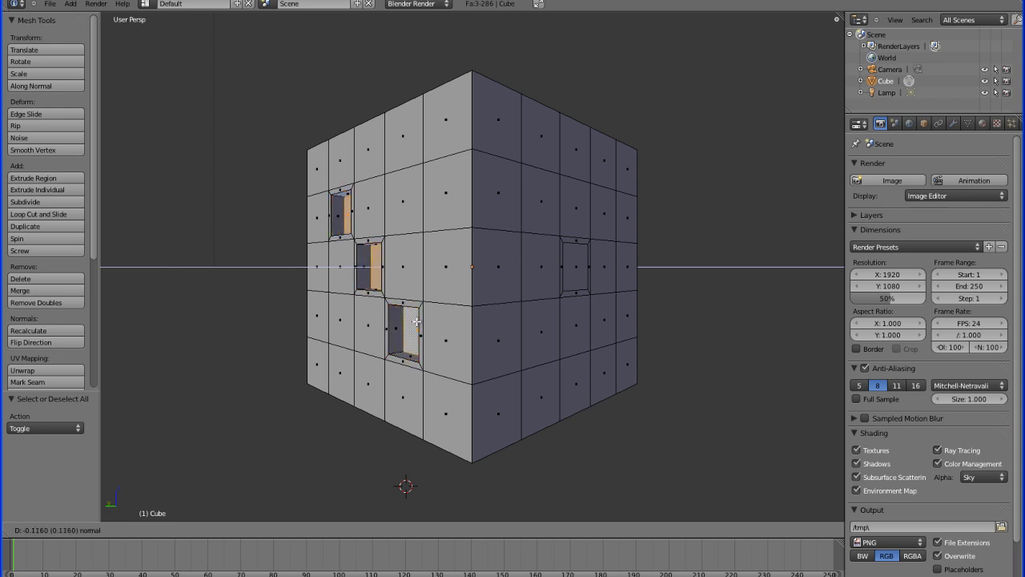
left_click(415, 321)
key("a")
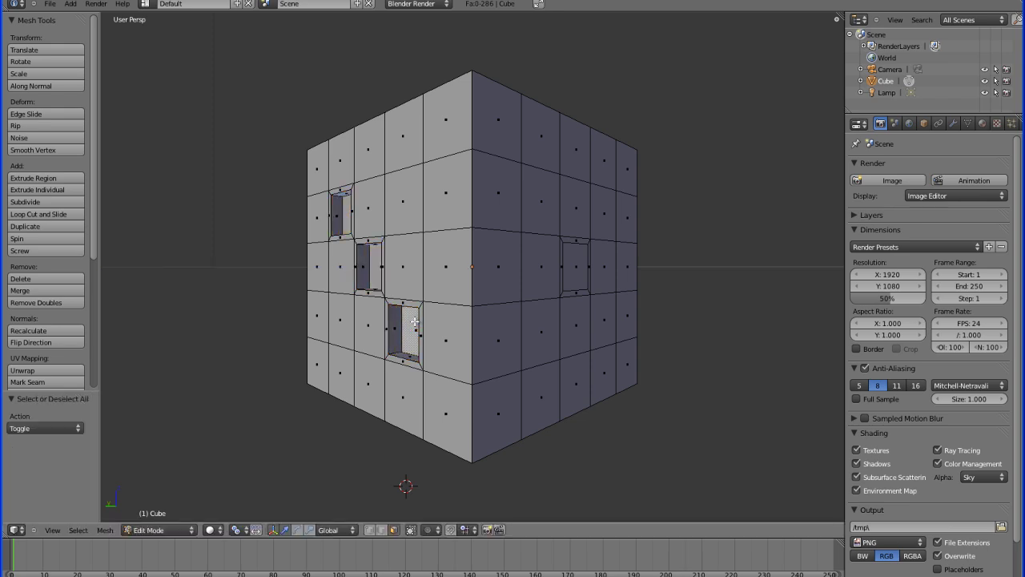
key("KP_6")
key("KP_6")
key("KP_6")
key("KP_6")
key("KP_6")
key("KP_6")
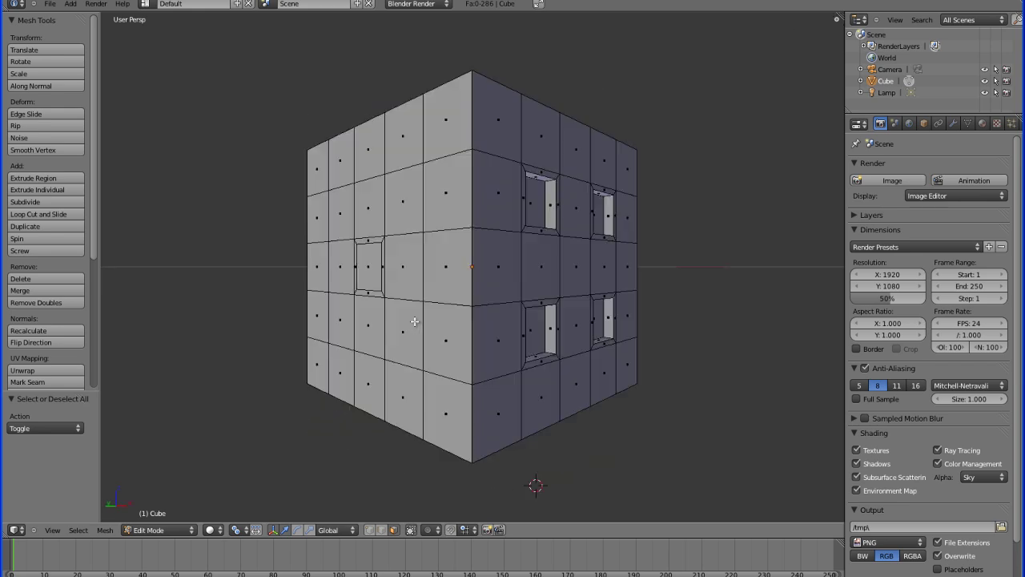
Step: Sink the one-pip face's centre pip inward by about 0.081, then view the top
right_click(372, 282)
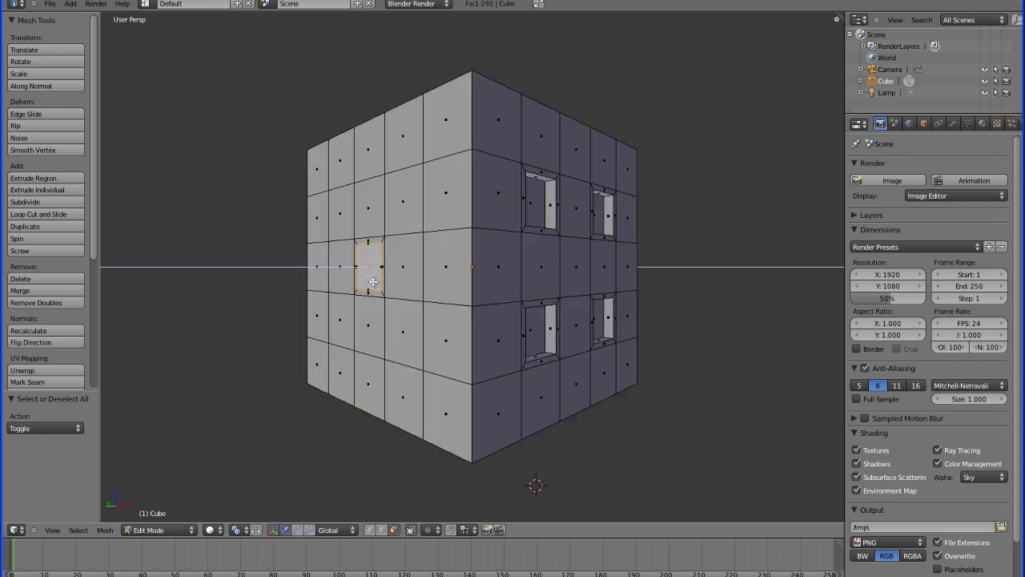
key("e")
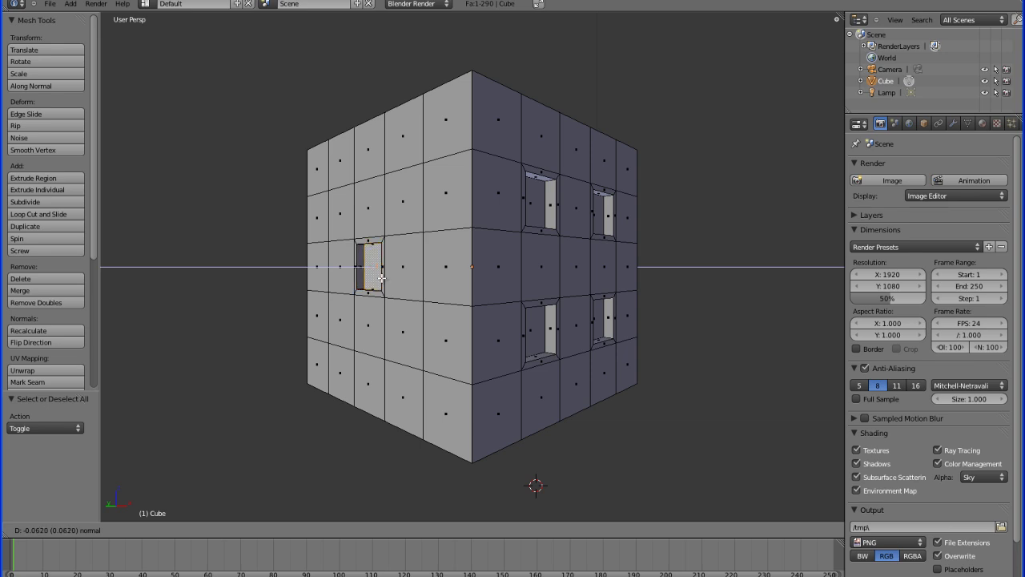
left_click(383, 277)
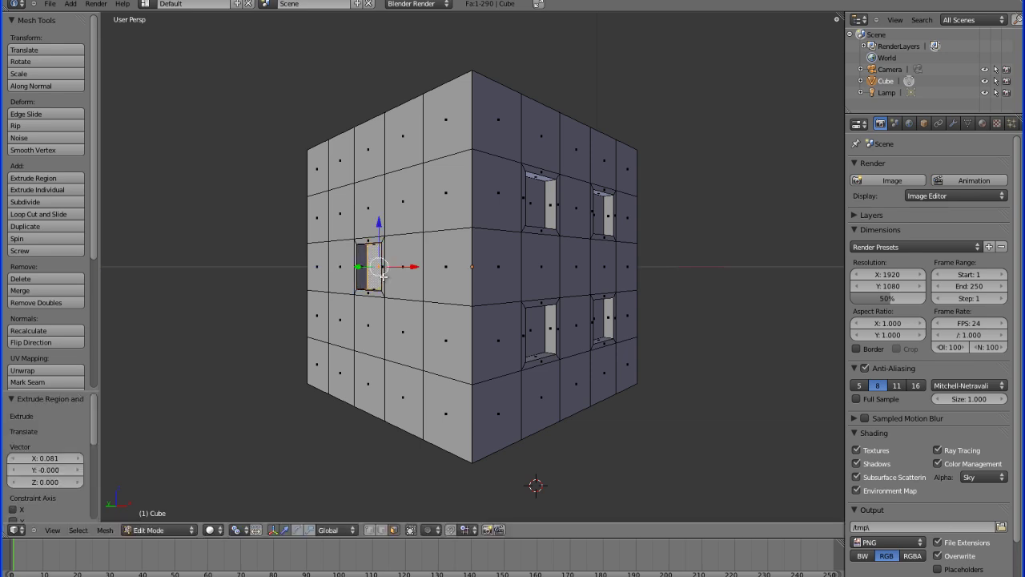
key("KP_1")
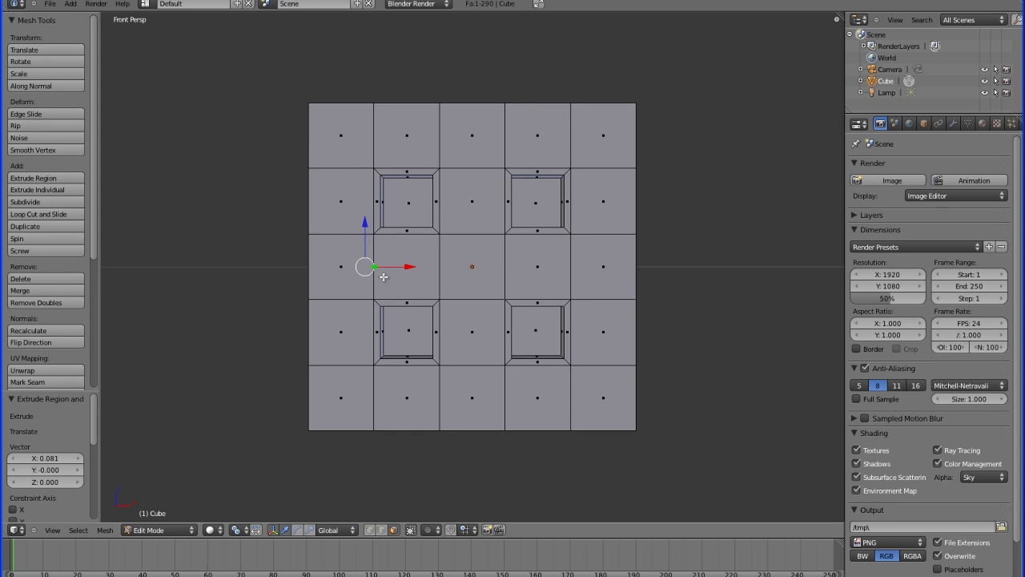
key("Up")
key("Up")
key("KP_8")
key("KP_8")
key("KP_8")
key("KP_8")
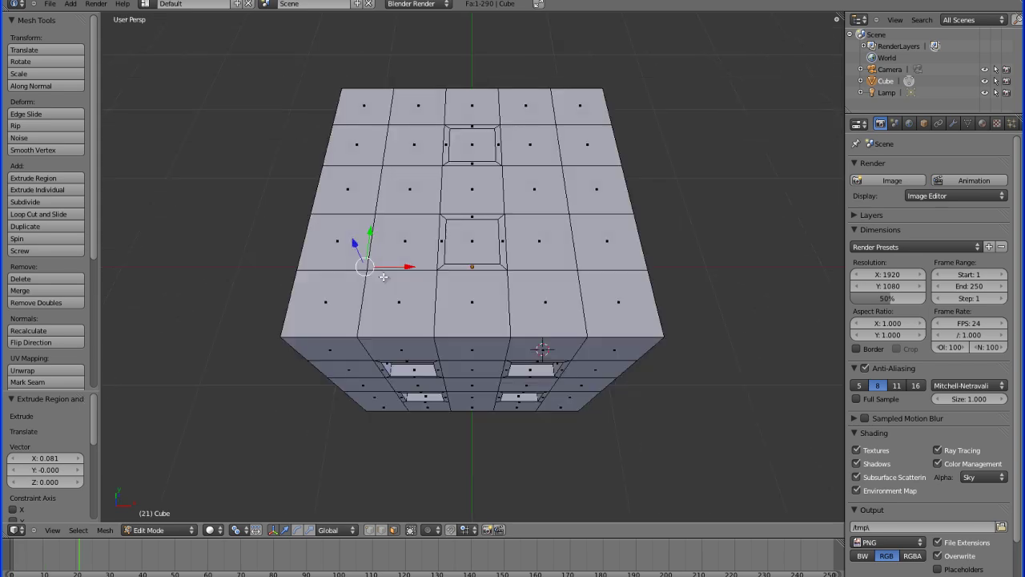
Step: Recess the two pips on the two-pip face
left_click(486, 146)
left_click(480, 250, "shift")
key("e")
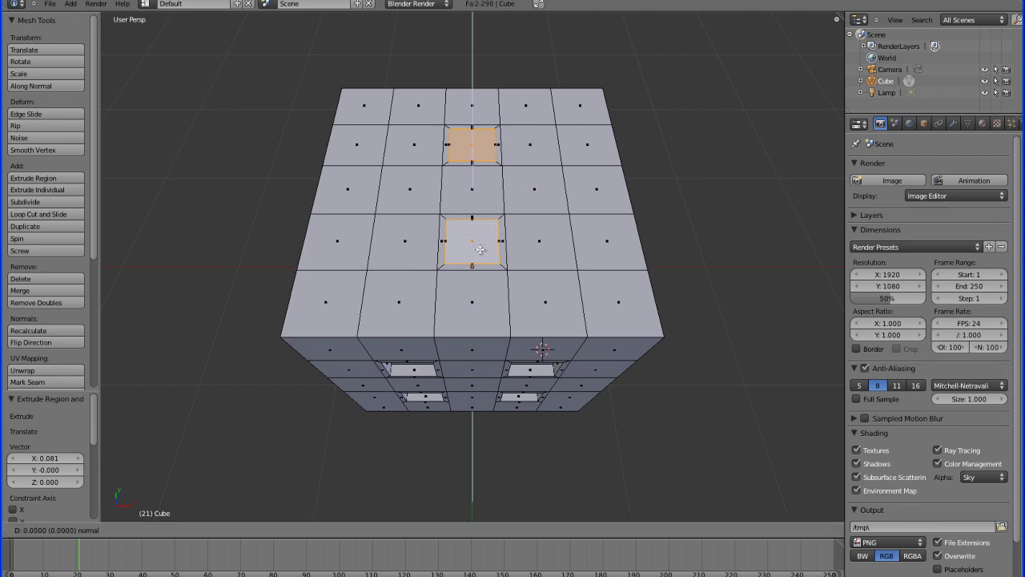
left_click(478, 259)
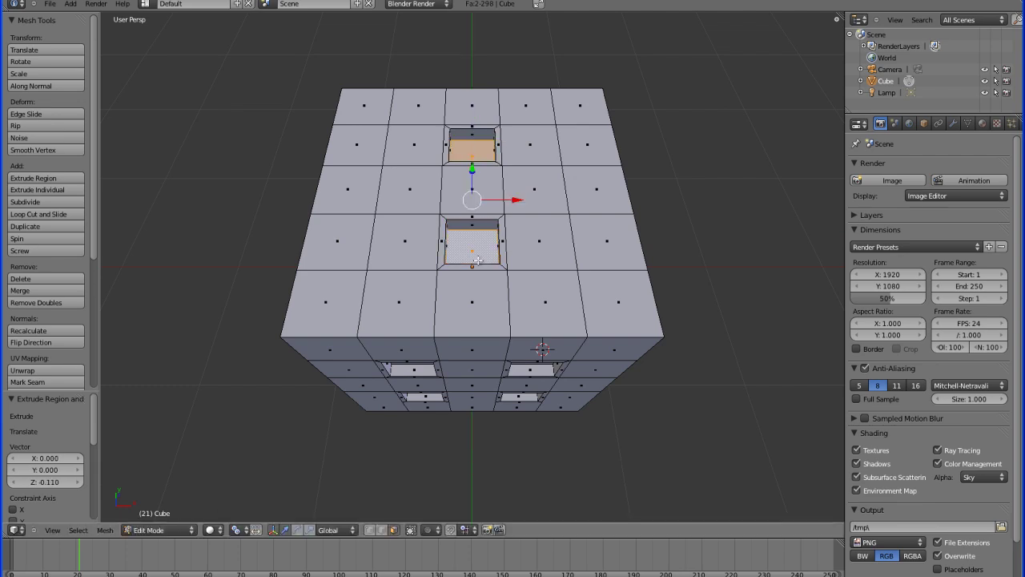
key("a")
Step: Recess the five pips on the top face inward by about 0.0815
key("KP_2")
key("KP_7")
key("KP_1")
key("KP_8")
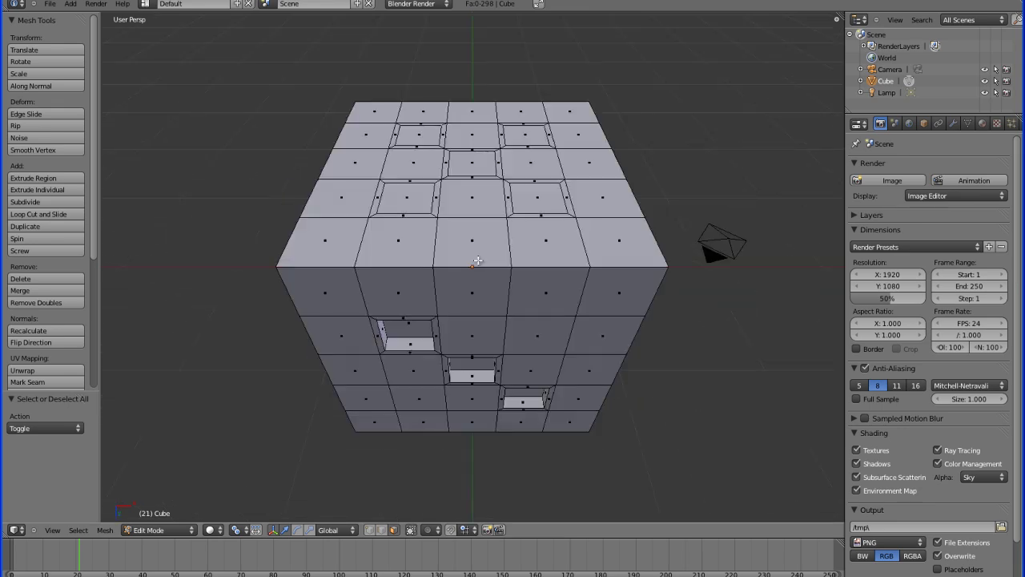
right_click(430, 134)
right_click(532, 136, "shift")
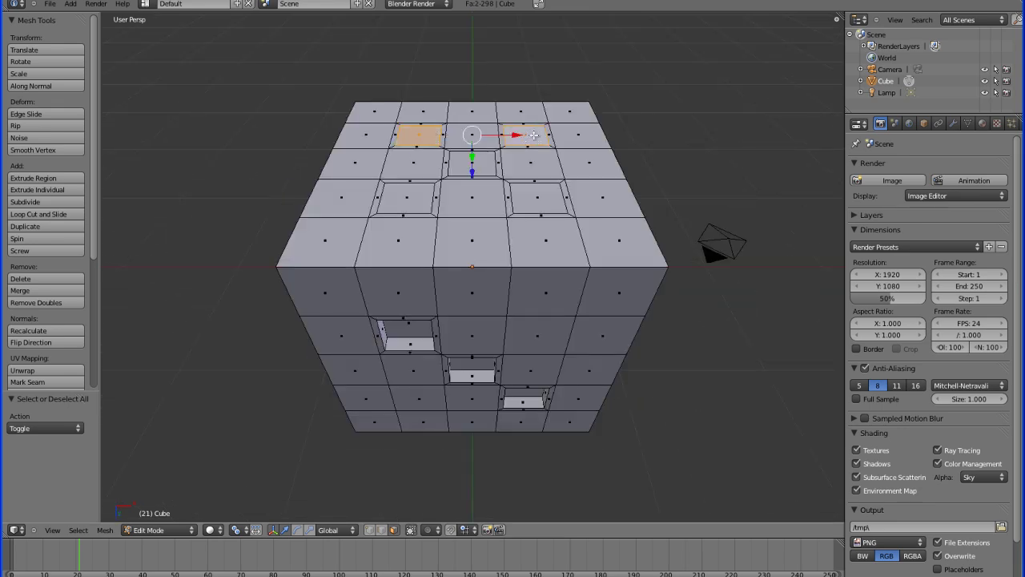
right_click(484, 170, "shift")
right_click(420, 201, "shift")
right_click(551, 203, "shift")
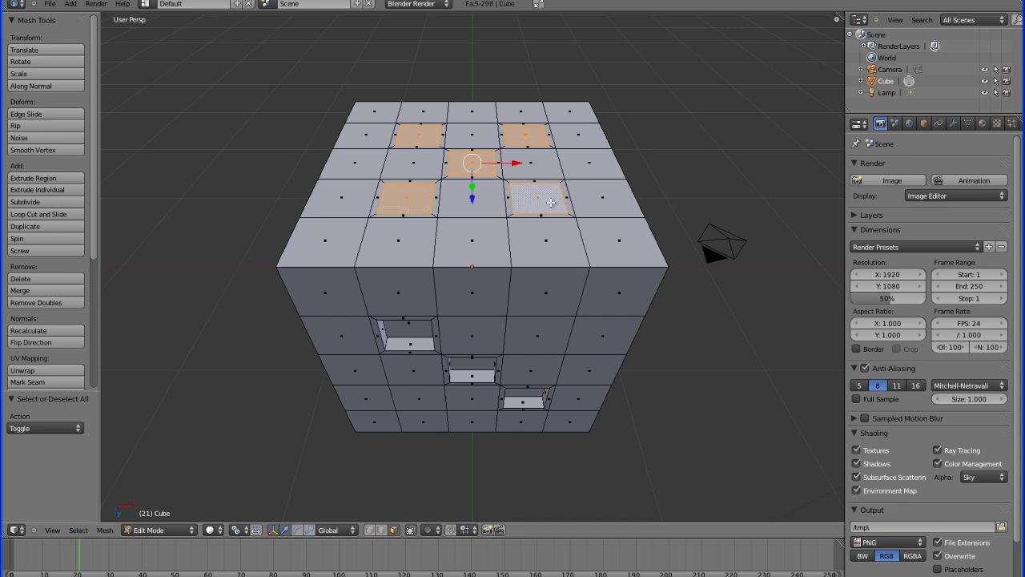
key("e")
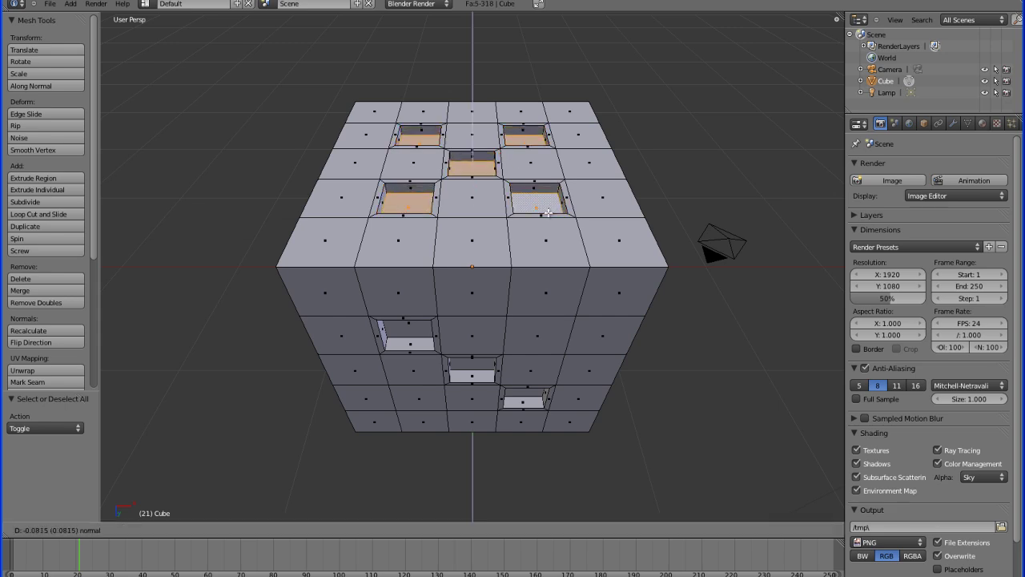
left_click(549, 214)
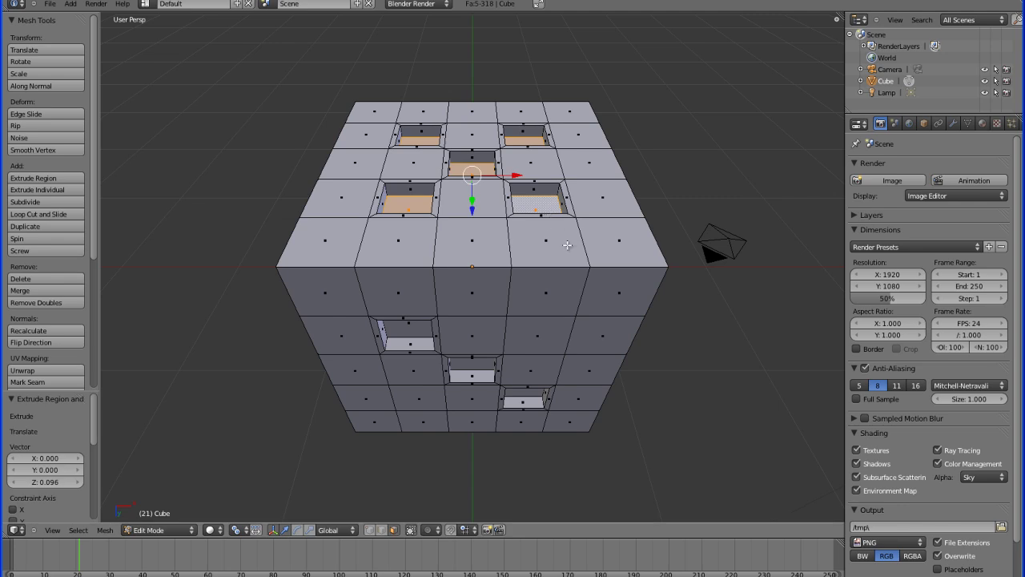
key("a")
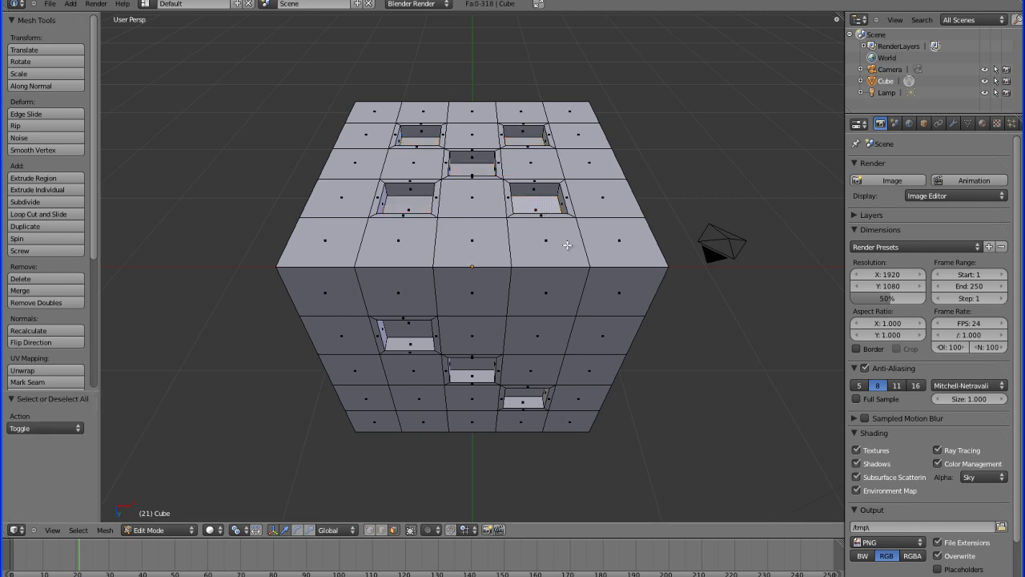
key("KP_1")
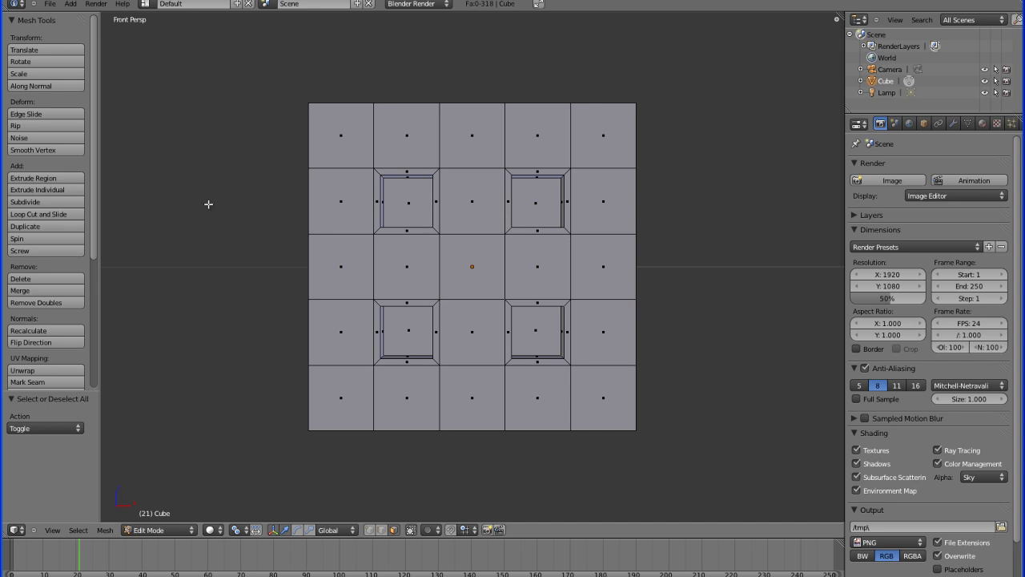
key("F12")
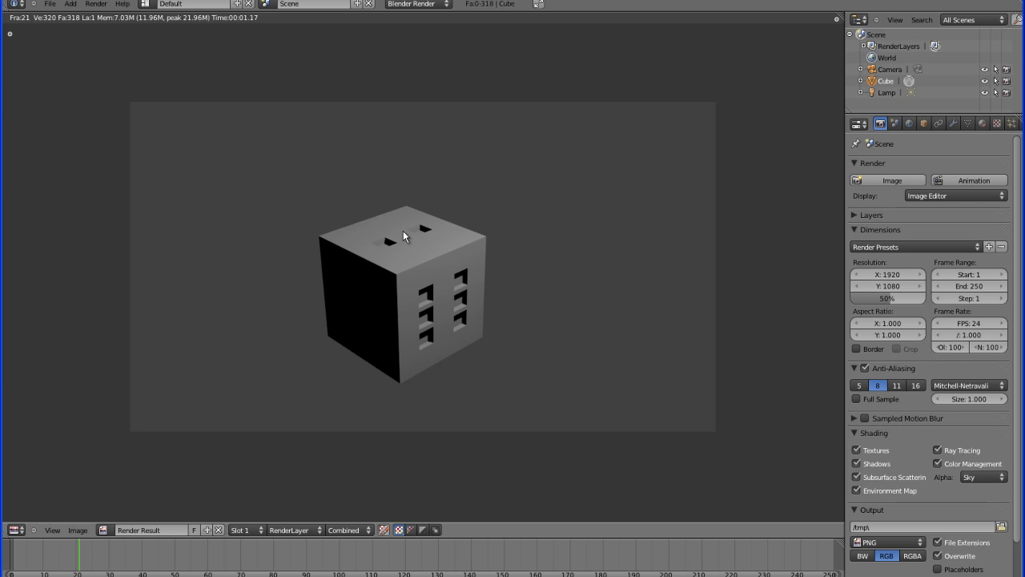
key("Escape")
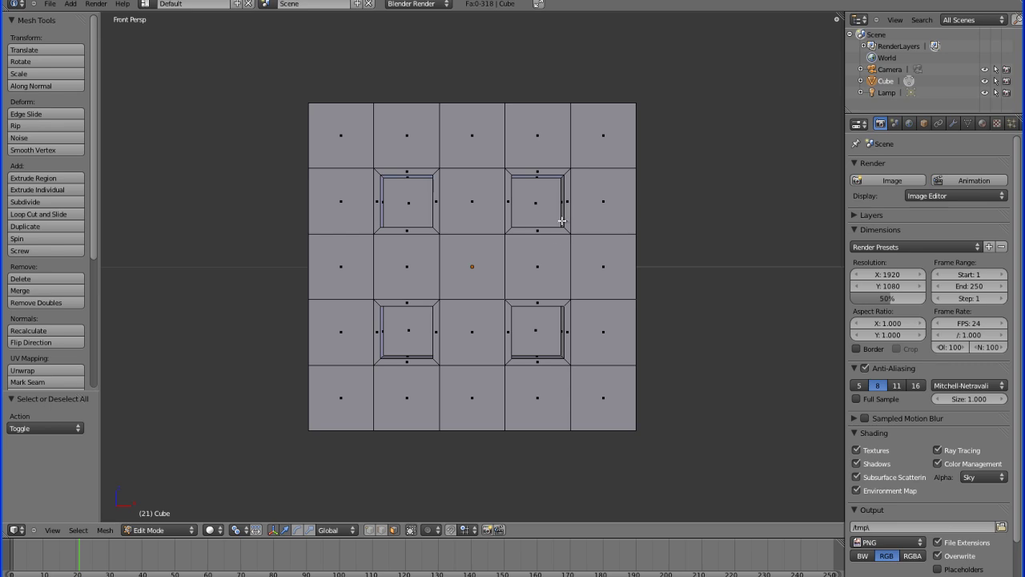
Step: Select the bottom faces of the four-pip and six-pip sides' recesses
right_click(424, 213)
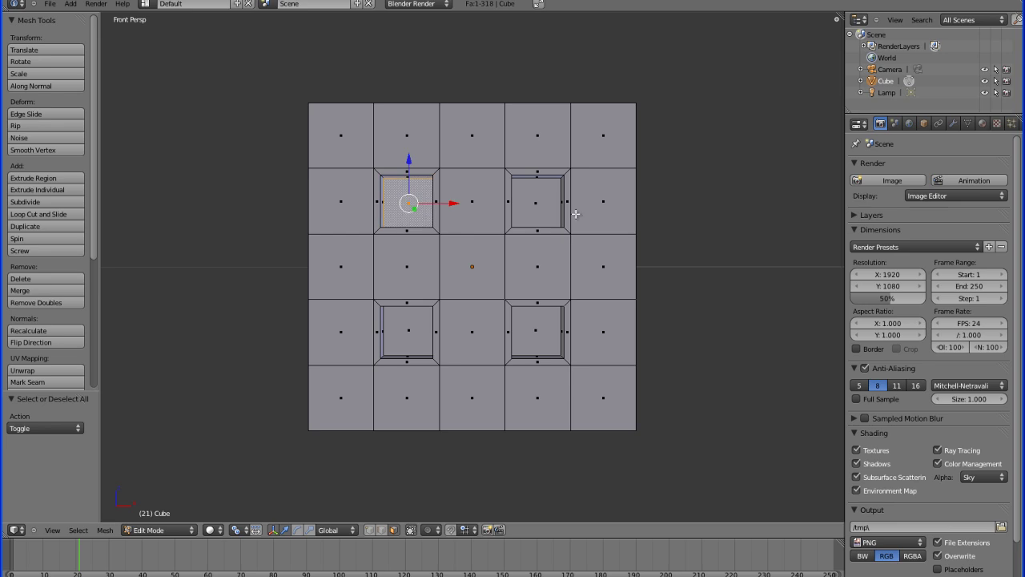
right_click(540, 203, "shift")
right_click(426, 320, "shift")
right_click(547, 341, "shift")
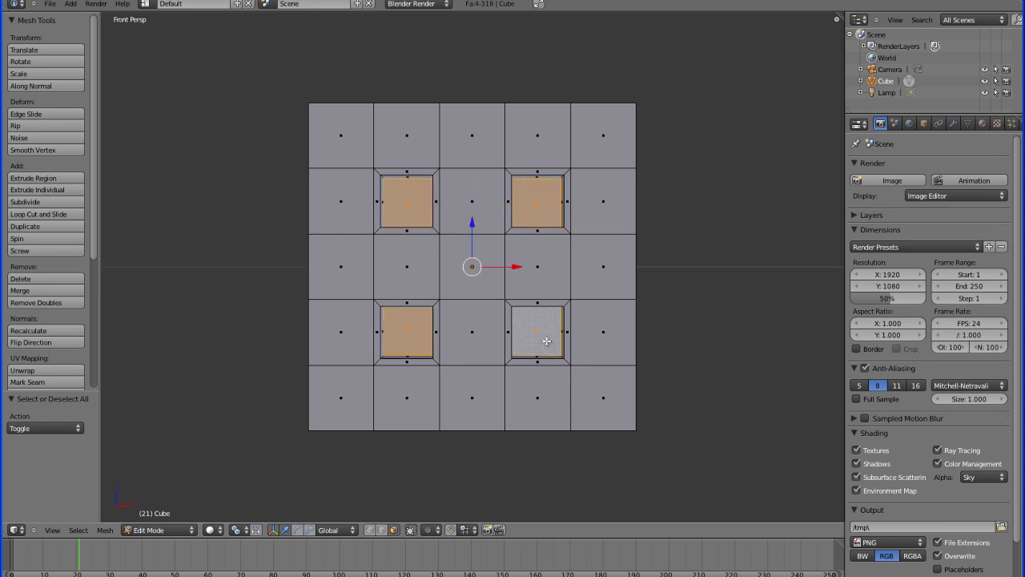
key("KP_6")
key("KP_6")
key("KP_6")
key("KP_6")
key("KP_6")
key("KP_6")
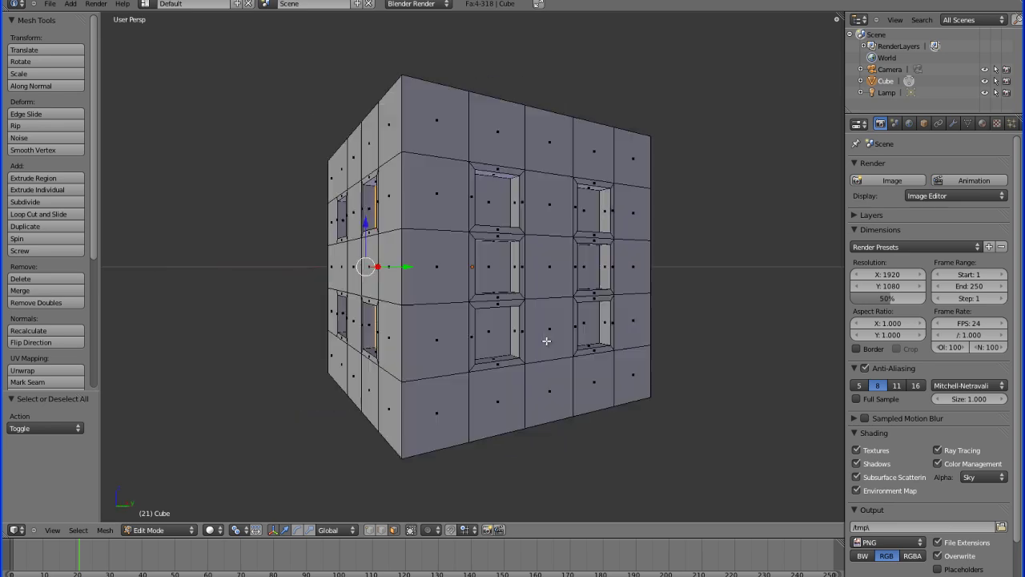
right_click(471, 223, "shift")
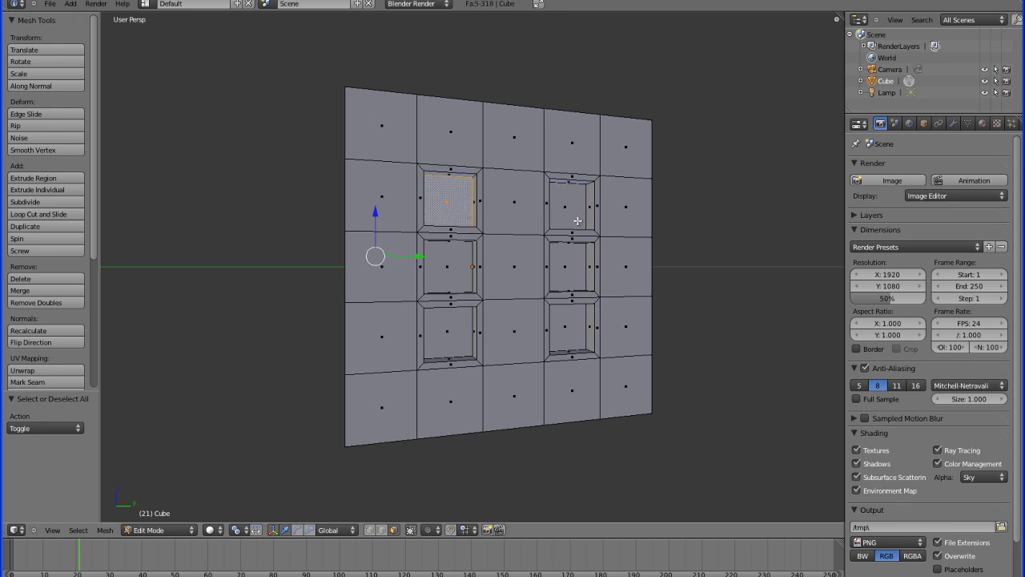
right_click(563, 222, "shift")
right_click(456, 284, "shift")
right_click(575, 280, "shift")
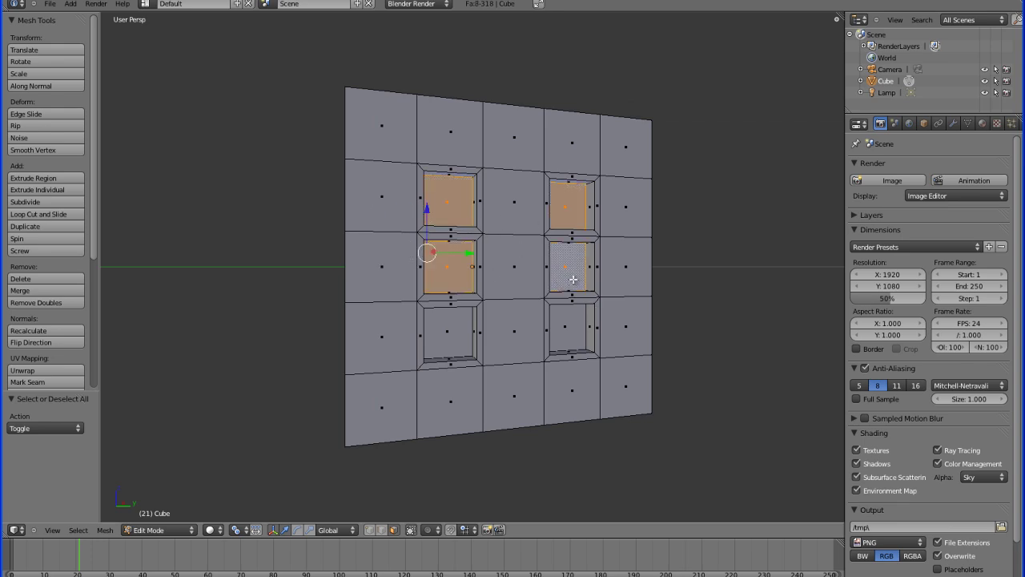
right_click(463, 342, "shift")
right_click(584, 334, "shift")
right_click(586, 334, "shift")
right_click(570, 337, "shift")
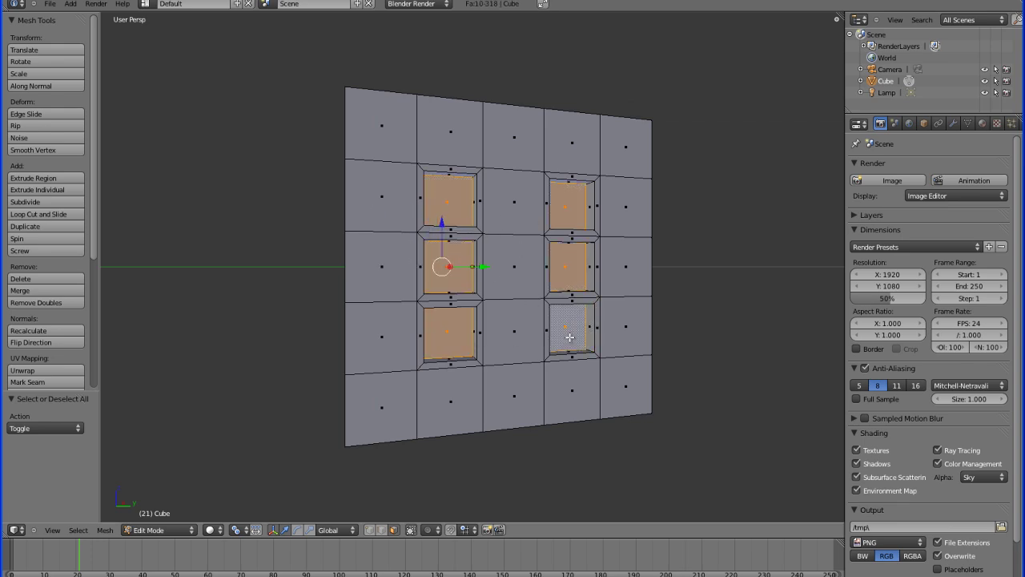
Step: Add the three-pip side's diagonal pips and the single centre pip to the selection
key("KP_6")
key("KP_6")
key("KP_6")
key("KP_6")
key("KP_6")
key("KP_6")
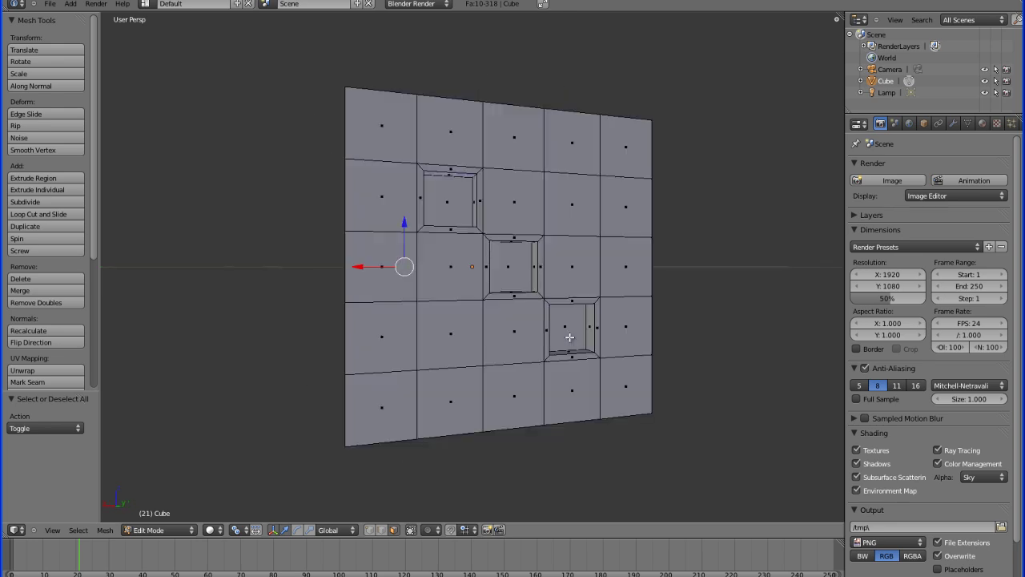
right_click(463, 214, "shift")
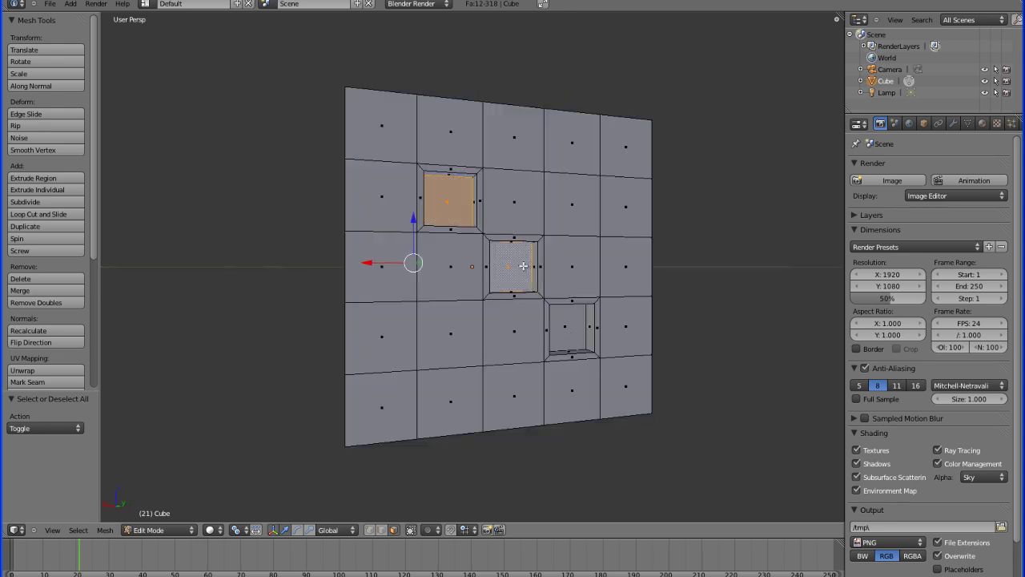
right_click(529, 269, "shift")
right_click(576, 324, "shift")
key("KP_6")
key("KP_6")
key("KP_6")
key("KP_6")
key("KP_6")
key("KP_6")
right_click(484, 287, "shift")
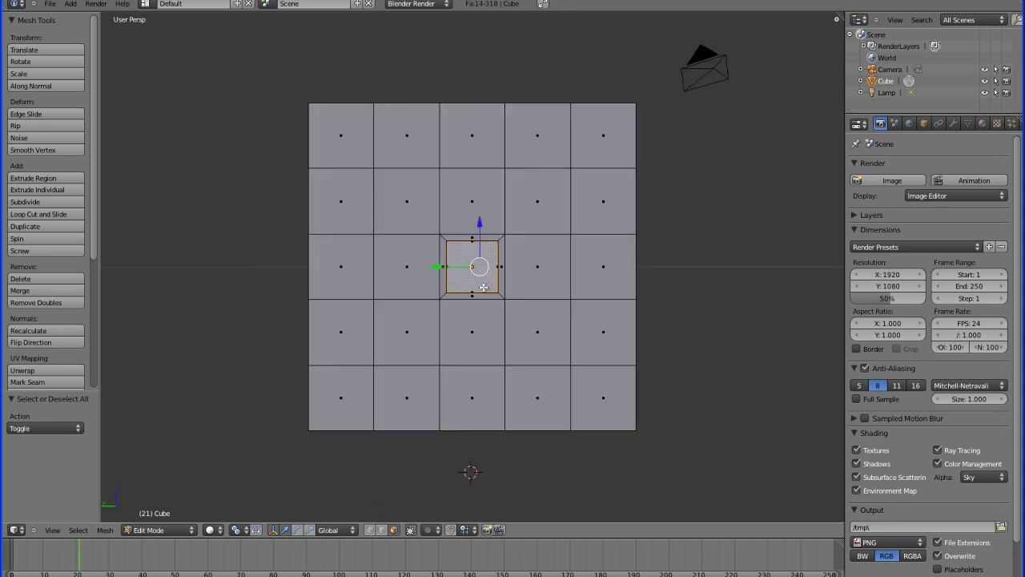
Step: Add the two-pip and five-pip sides' recess bottoms to the selection
key("KP_6")
key("KP_6")
key("KP_6")
key("KP_6")
key("KP_6")
key("KP_6")
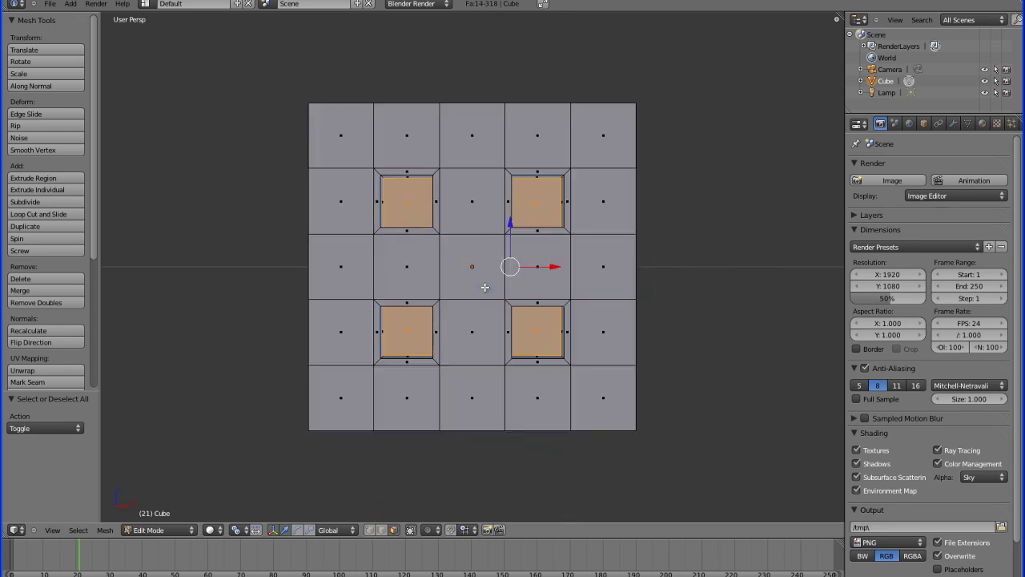
key("KP_8")
key("KP_8")
key("KP_8")
key("KP_8")
key("KP_8")
key("KP_8")
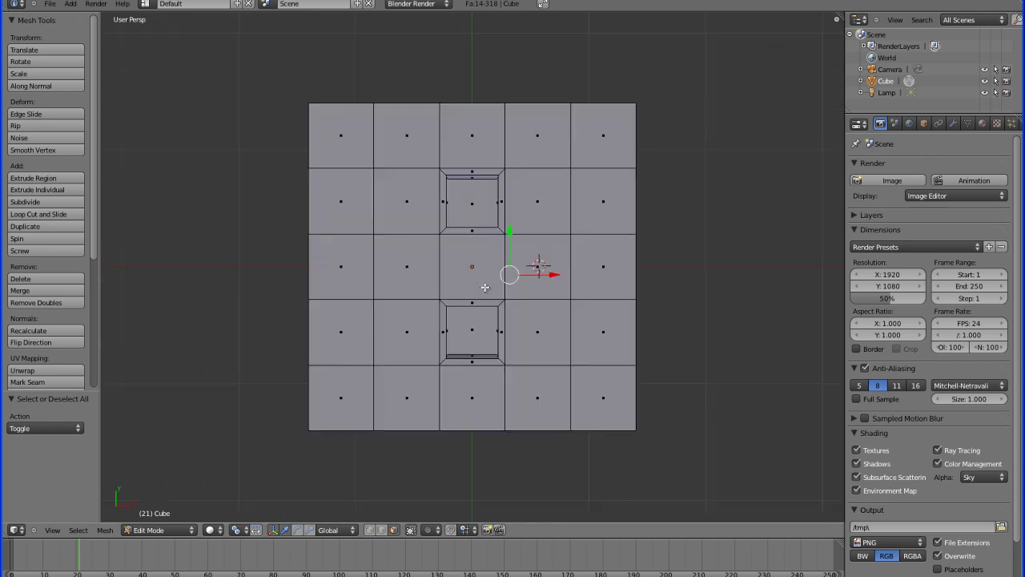
right_click(475, 214, "shift")
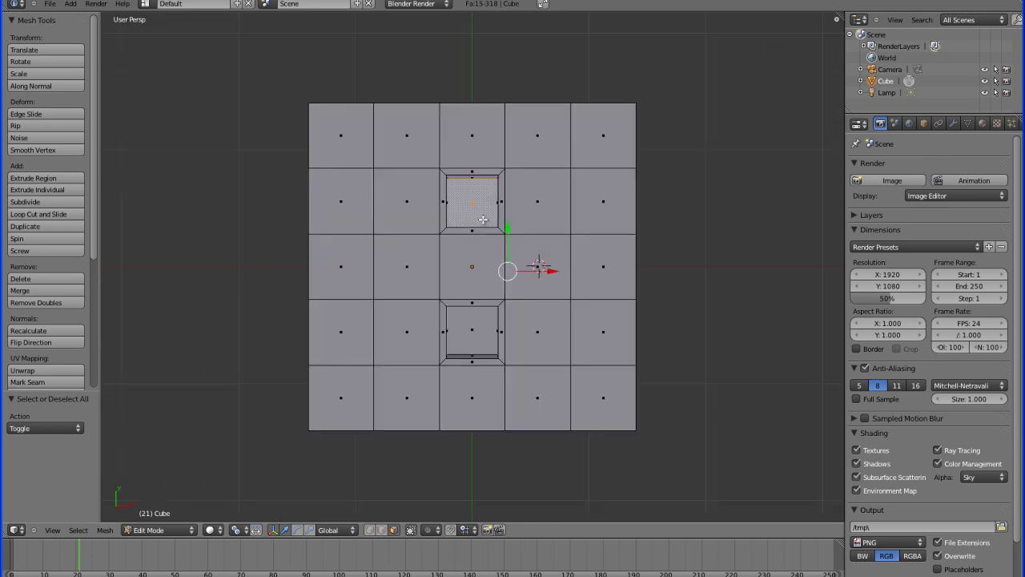
right_click(479, 326, "shift")
key("KP_8")
key("KP_8")
key("KP_8")
key("KP_8")
key("KP_8")
key("KP_8")
key("KP_8")
key("KP_8")
key("KP_8")
key("KP_8")
key("KP_8")
key("KP_8")
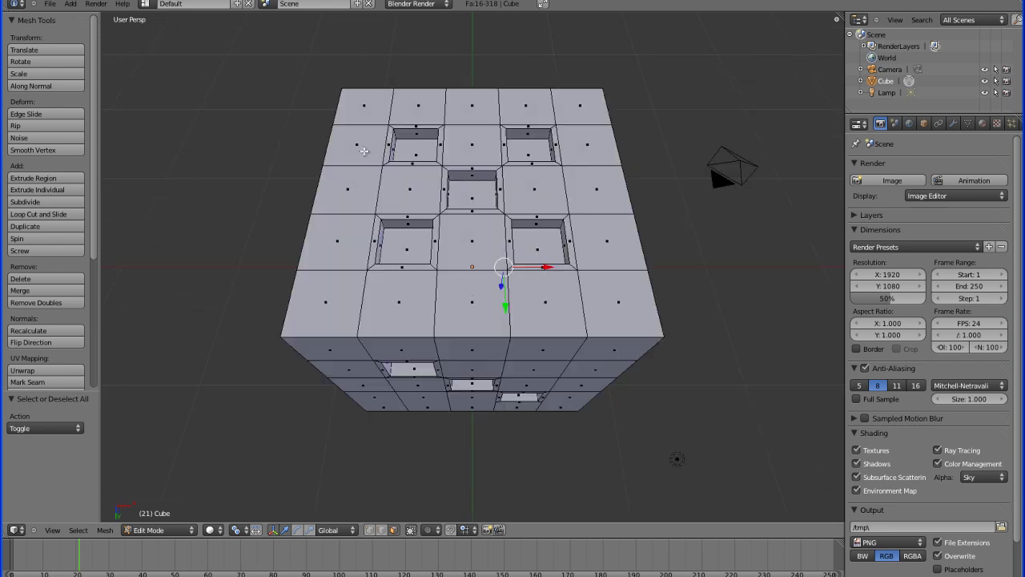
right_click(430, 152, "shift")
right_click(423, 248, "shift")
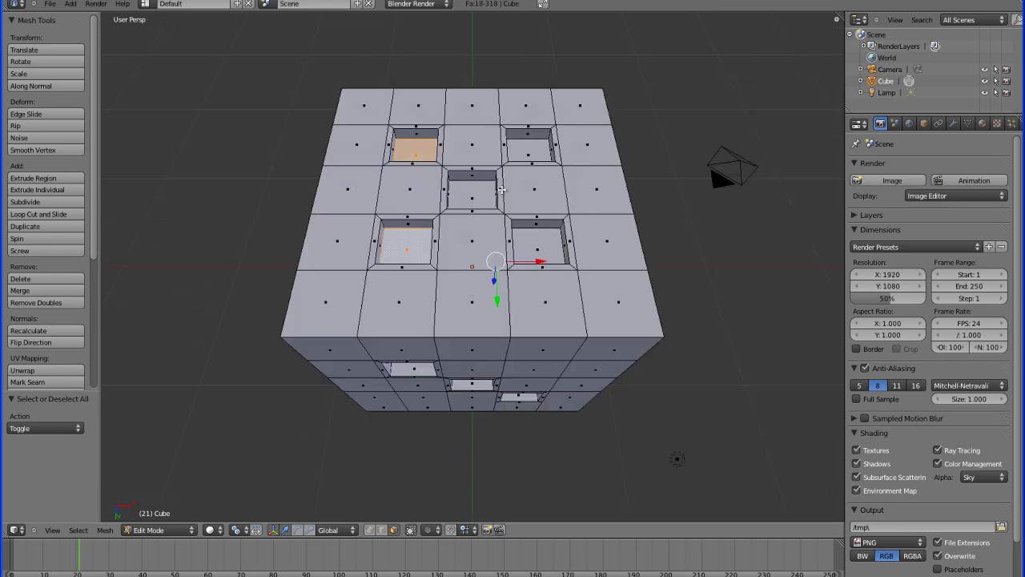
right_click(490, 190, "shift")
right_click(524, 146, "shift")
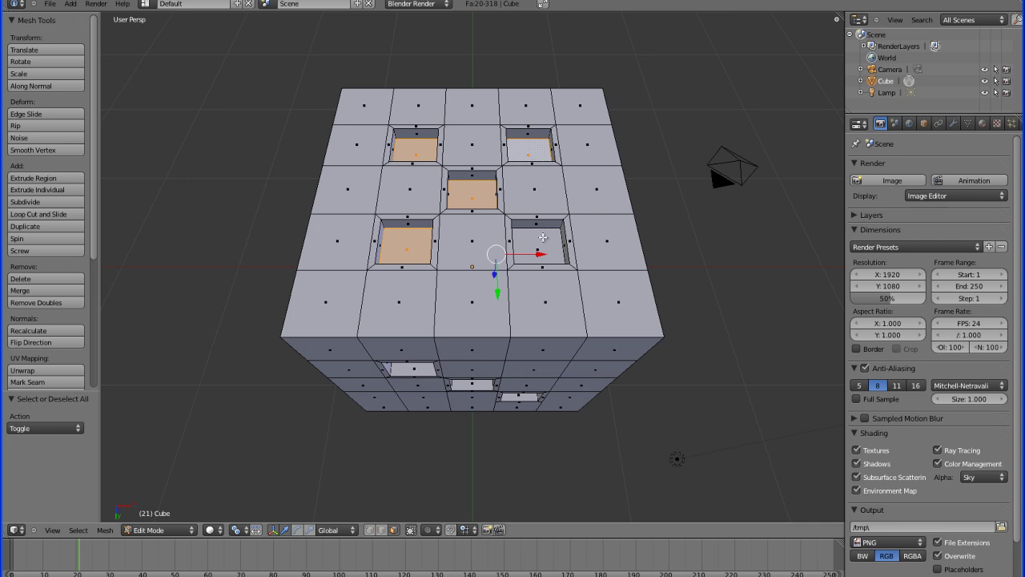
right_click(542, 238, "shift")
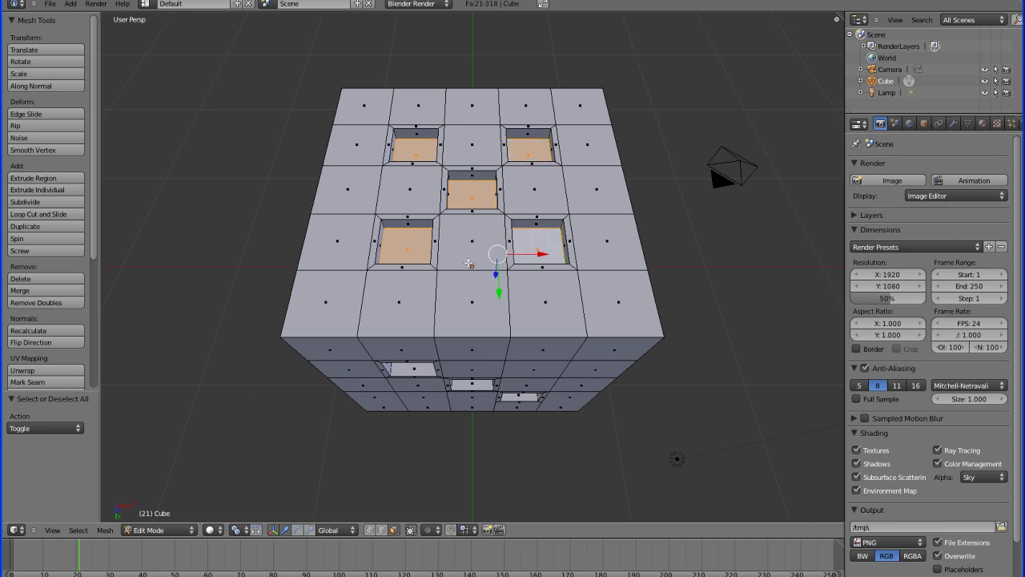
Step: Use Select More to include the recess walls, giving 105 selected faces, and inspect every side
left_click(78, 531)
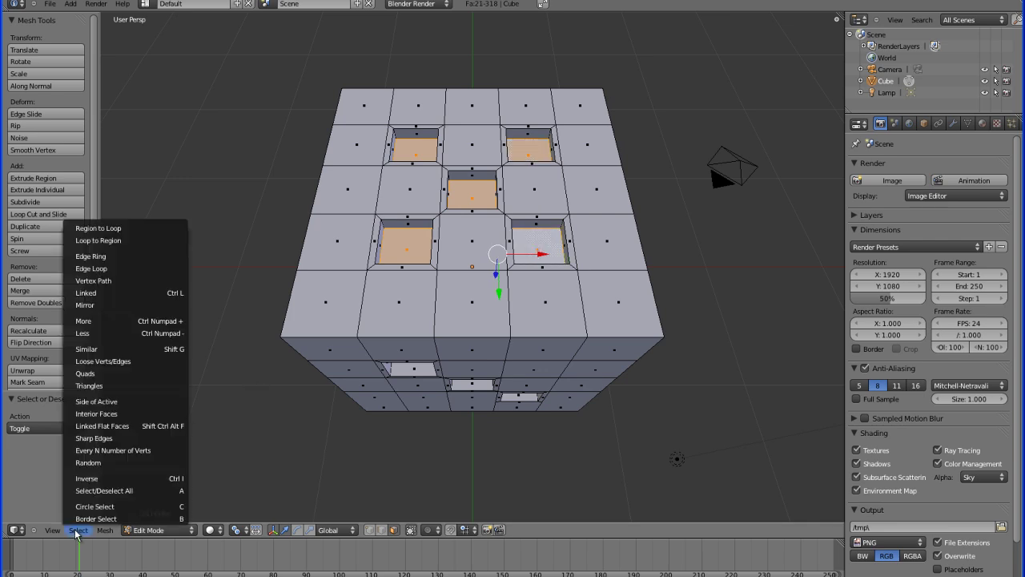
left_click(123, 320)
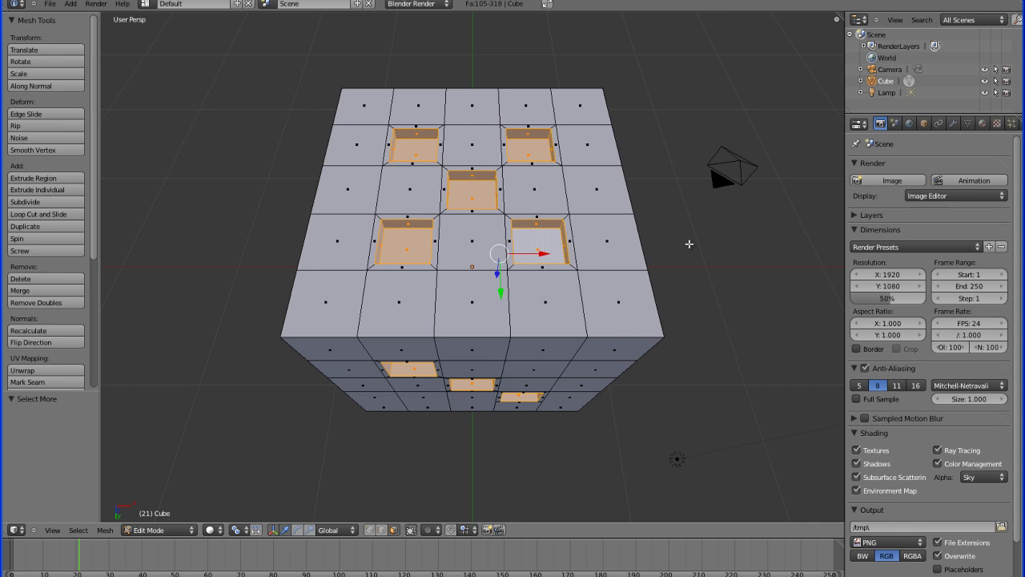
key("KP_1")
key("KP_6")
key("KP_6")
key("KP_6")
key("KP_6")
key("KP_6")
key("KP_6")
key("KP_6")
key("KP_6")
key("KP_6")
key("KP_6")
key("KP_6")
key("KP_6")
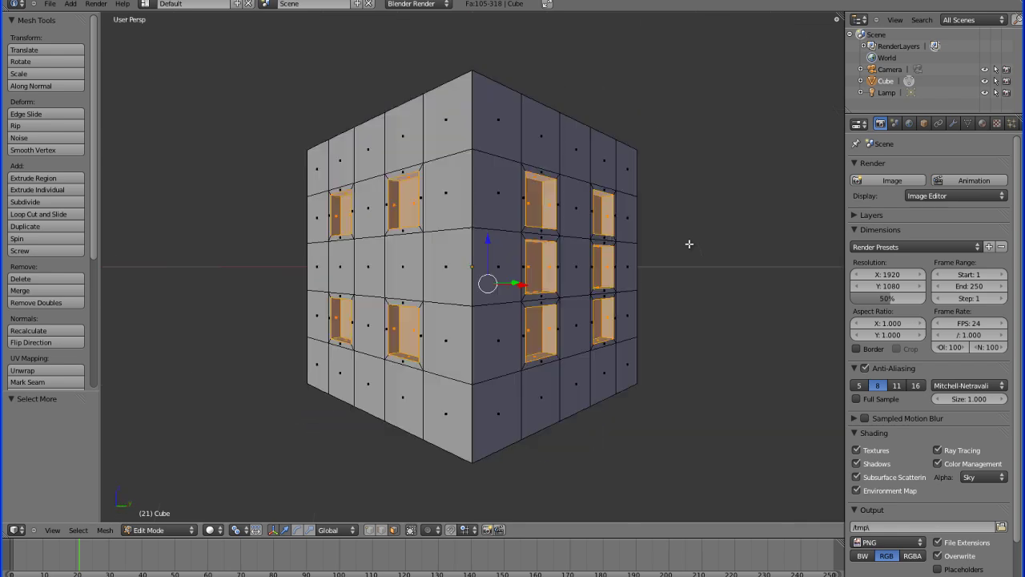
key("KP_6")
key("KP_6")
key("KP_6")
key("KP_6")
key("KP_6")
key("KP_6")
key("KP_6")
key("KP_6")
key("KP_6")
key("KP_6")
key("KP_6")
key("KP_6")
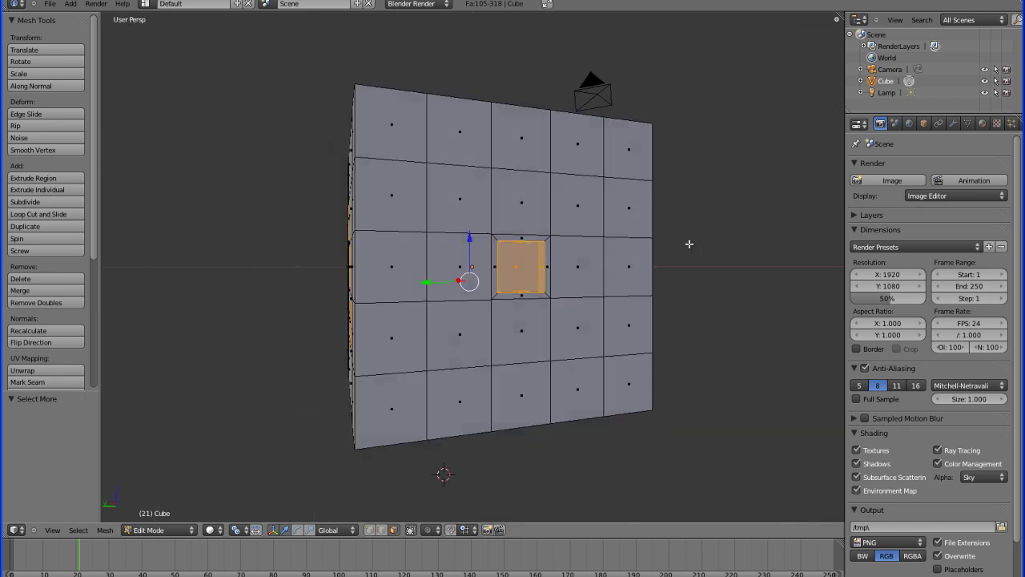
key("KP_8")
key("KP_8")
key("KP_8")
key("KP_8")
key("KP_8")
key("KP_8")
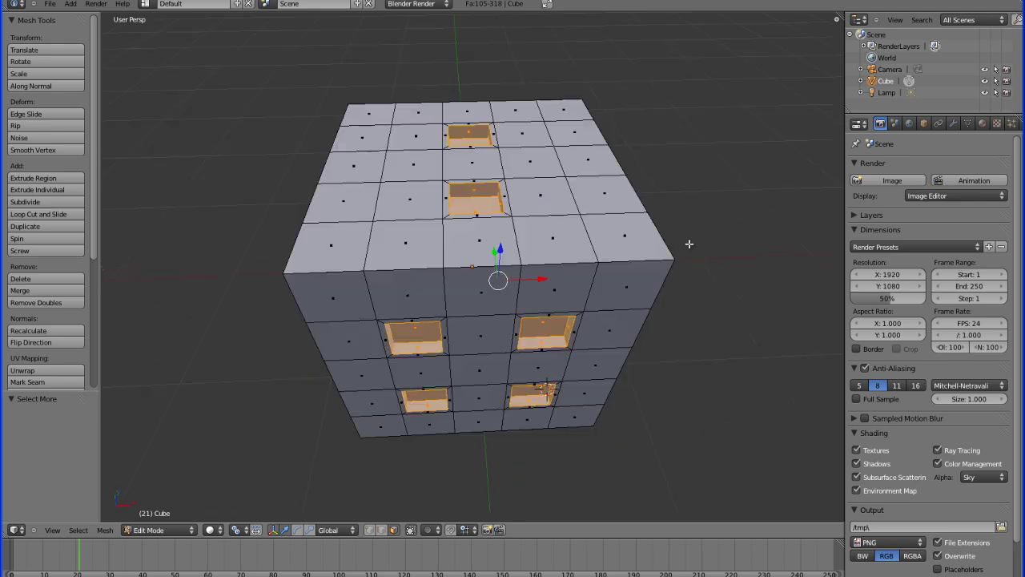
key("KP_8")
key("KP_8")
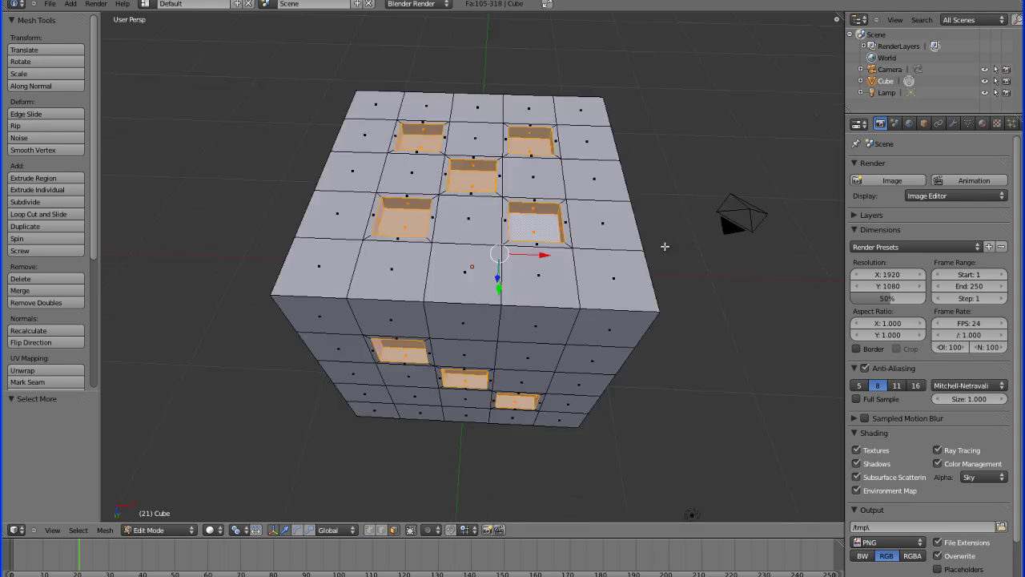
key("KP_1")
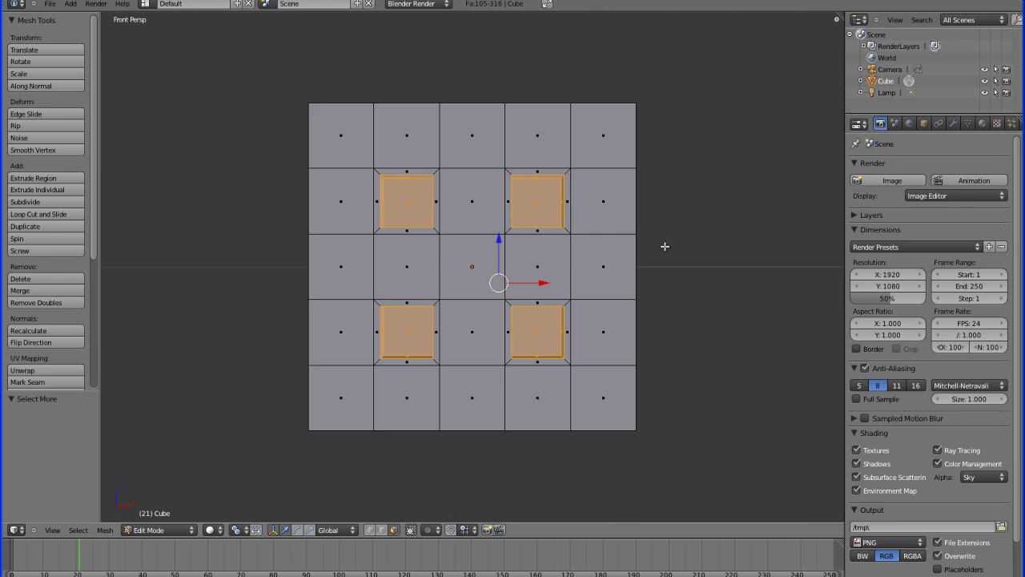
Step: Delete the cube's default material slot in Object Mode, then return to Edit Mode
left_click(984, 123)
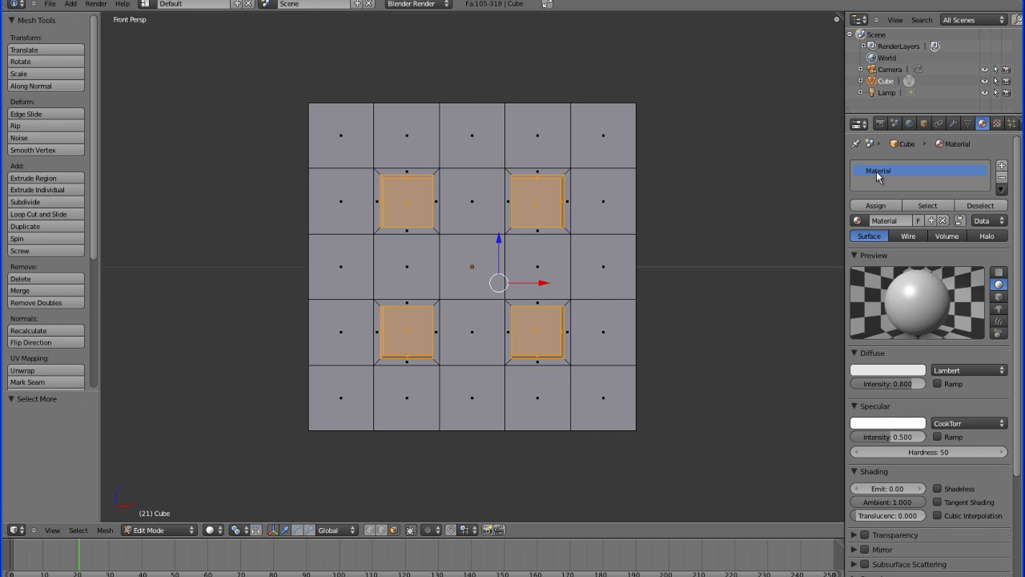
left_click(1003, 180)
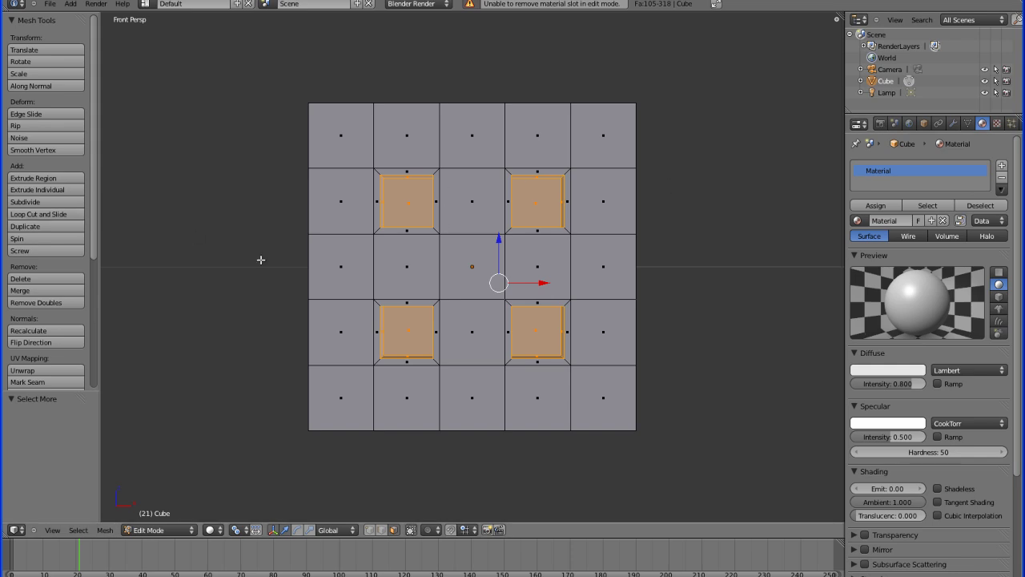
key("Tab")
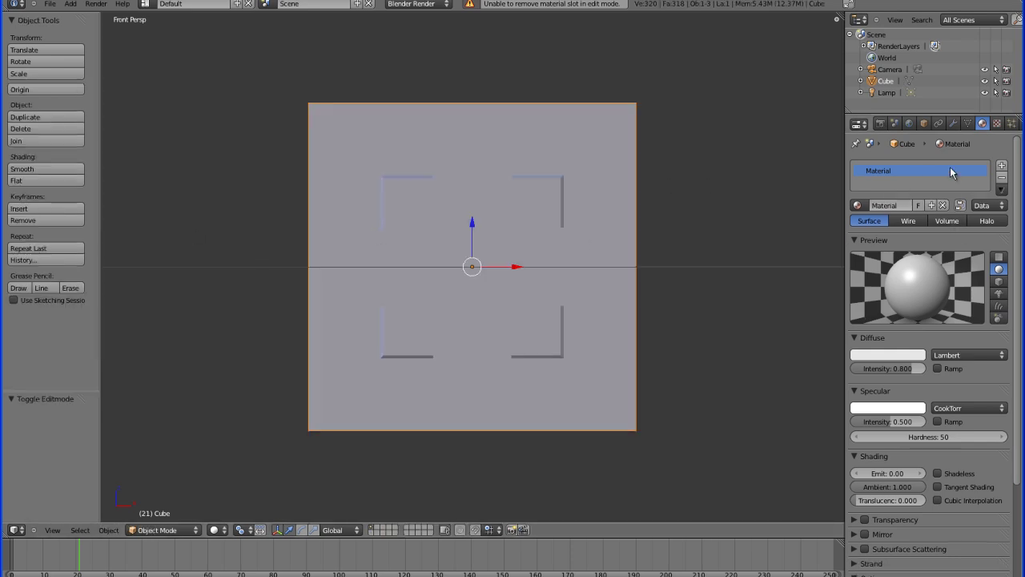
left_click(1003, 178)
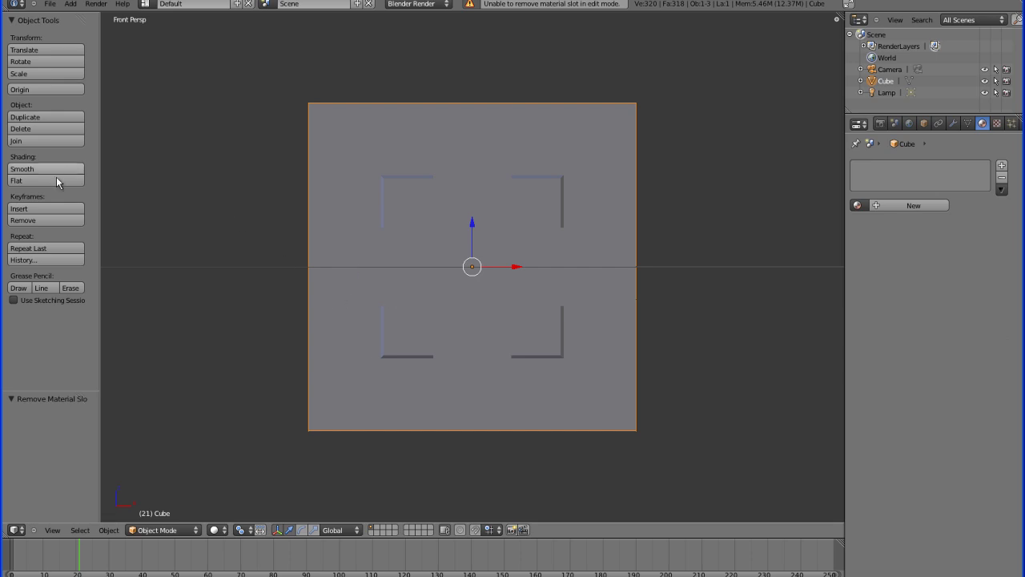
key("Tab")
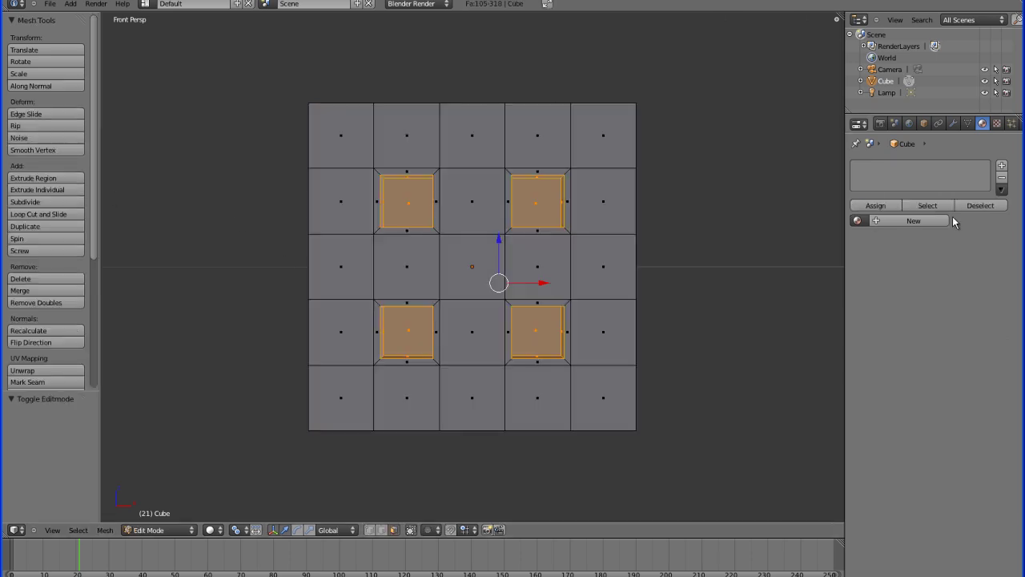
Step: Create a material for the pip faces, invert the selection, and add a second slot
left_click(915, 222)
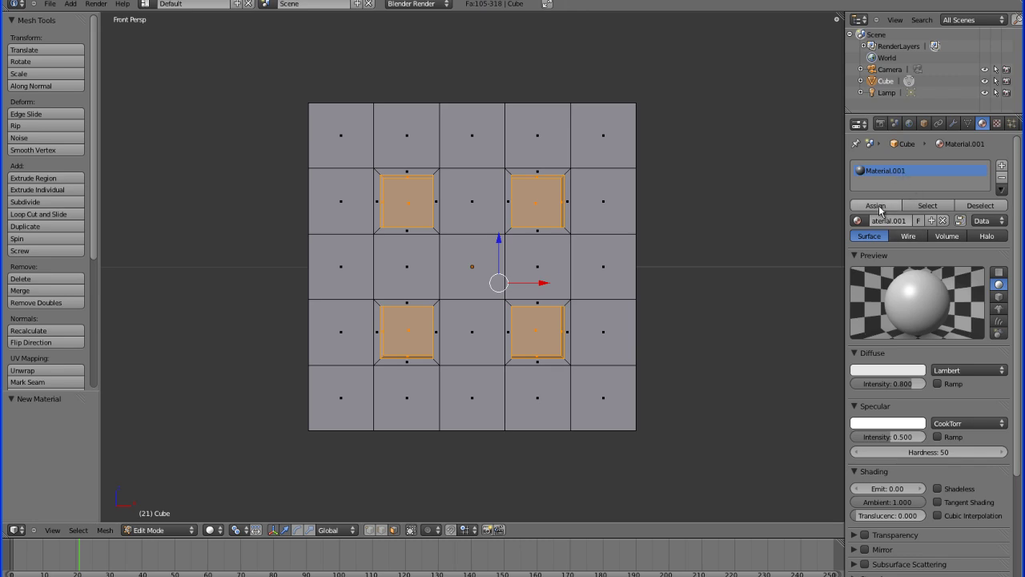
left_click(879, 206)
left_click(78, 531)
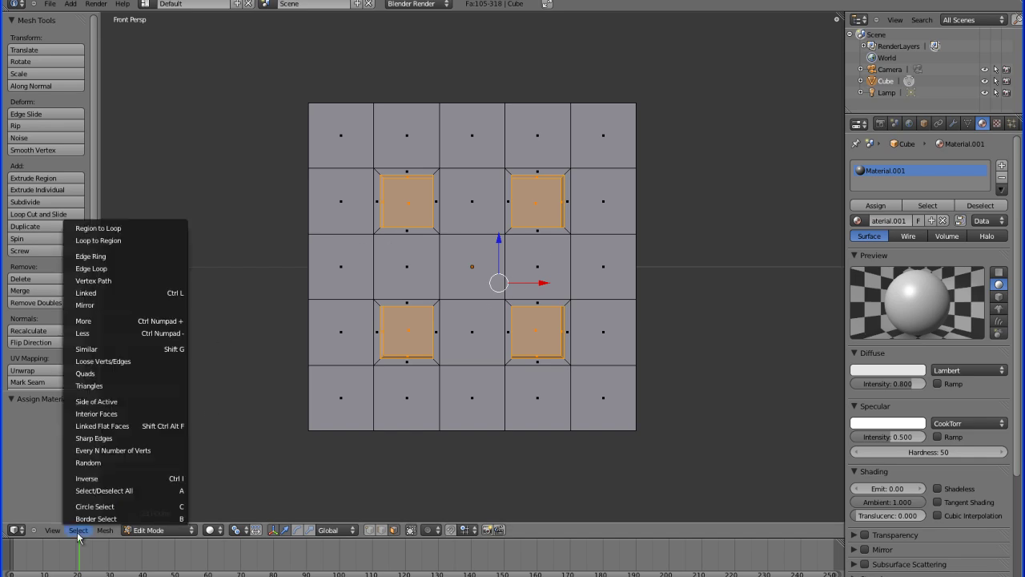
left_click(106, 480)
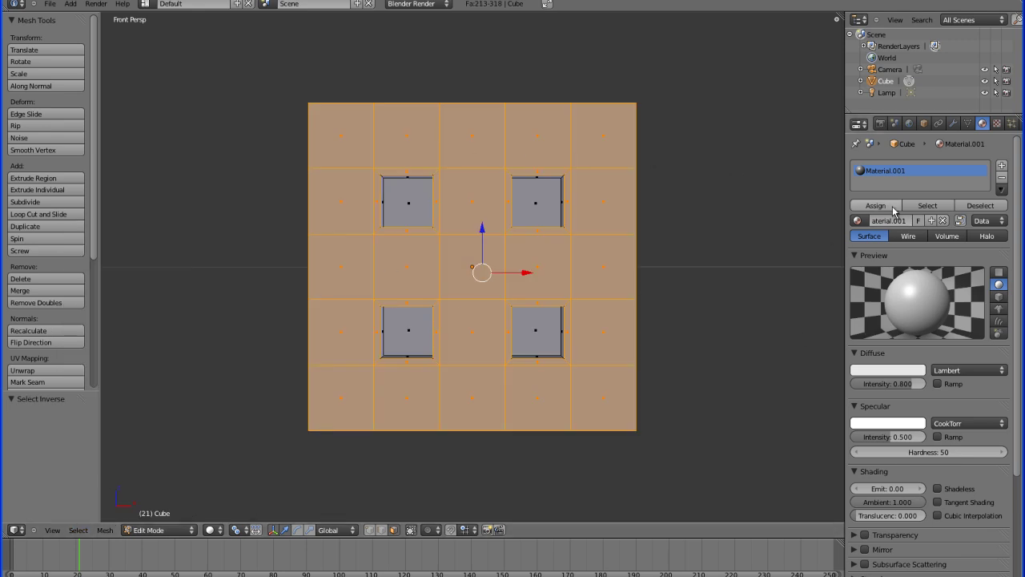
left_click(1001, 166)
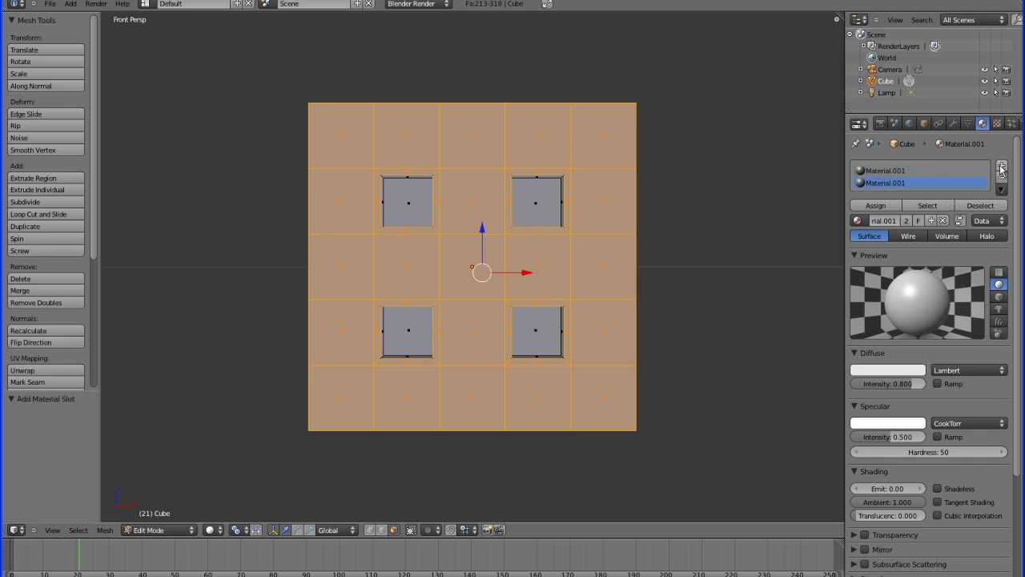
Step: Assign the second slot to the outer faces and make its material single-user
left_click(874, 206)
left_click(908, 220)
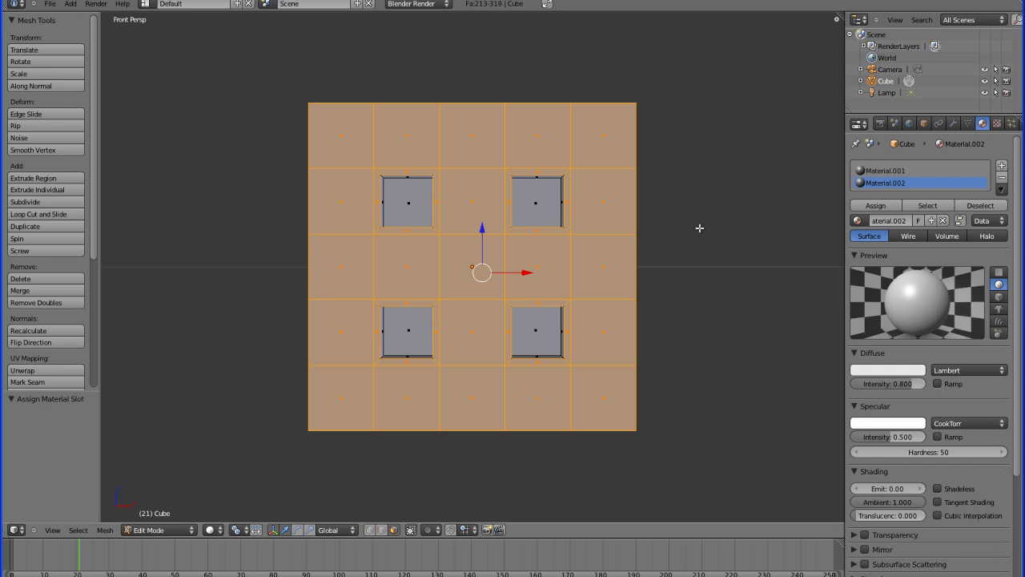
key("a")
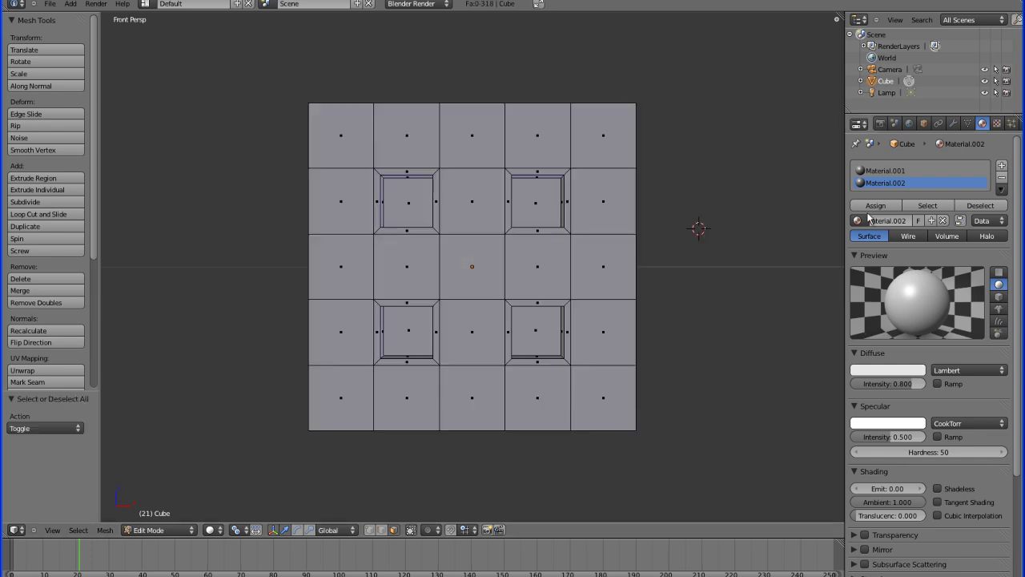
left_click(928, 207)
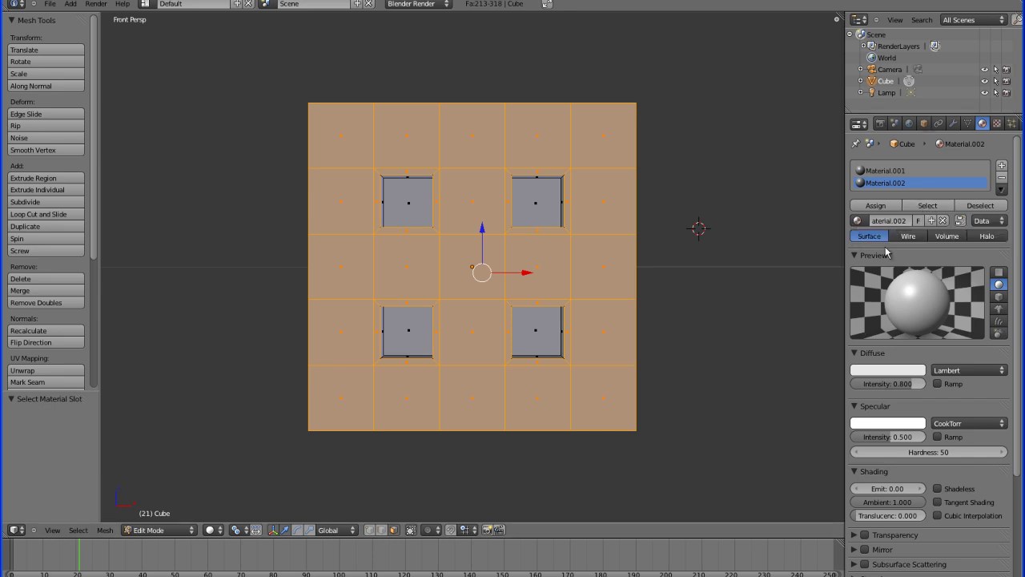
Step: Rename the second material body and the first material pips
left_click(878, 221)
key("Return")
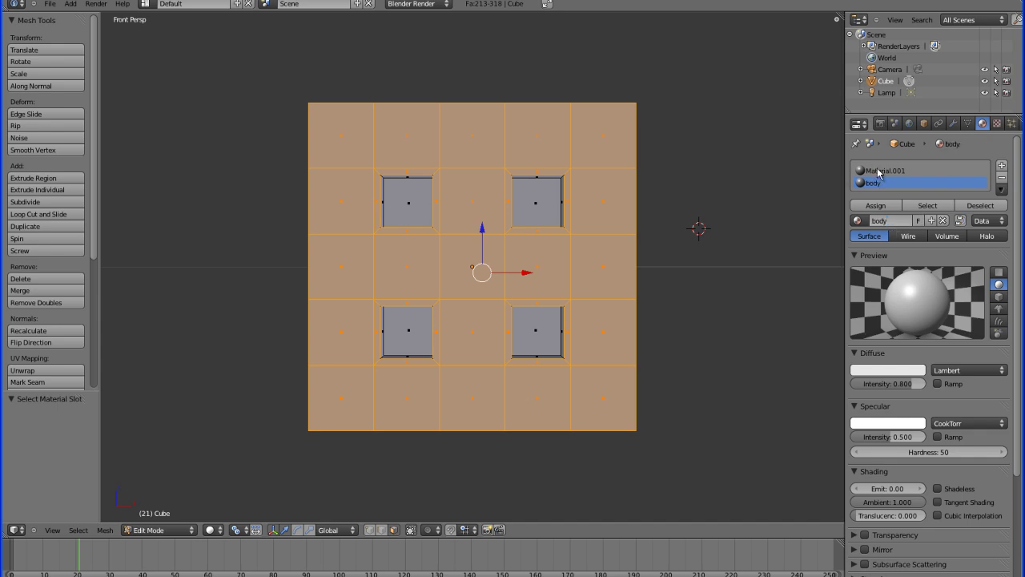
left_click(884, 171)
left_click(878, 220)
type("pl")
key("Return")
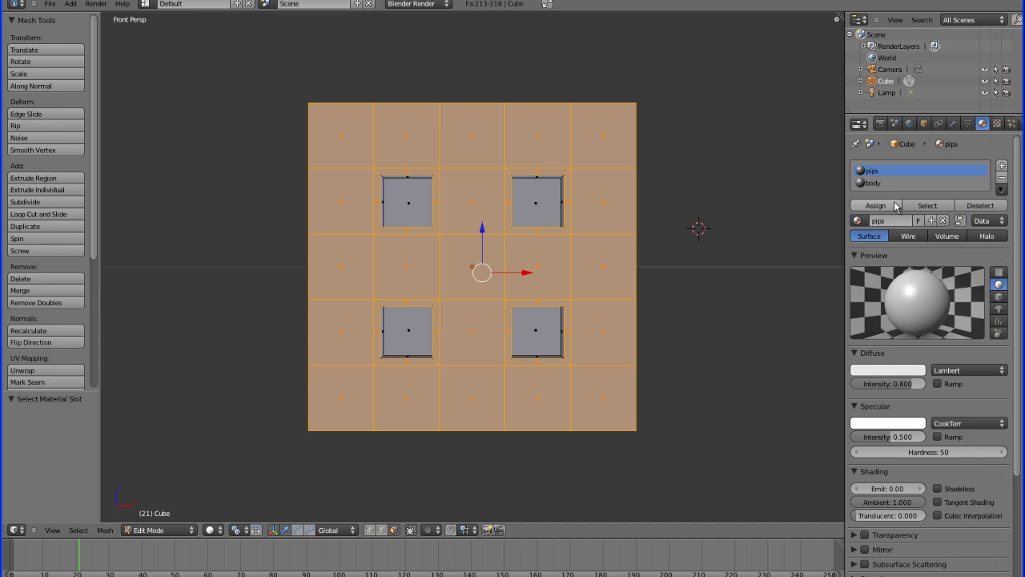
left_click(677, 235)
key("a")
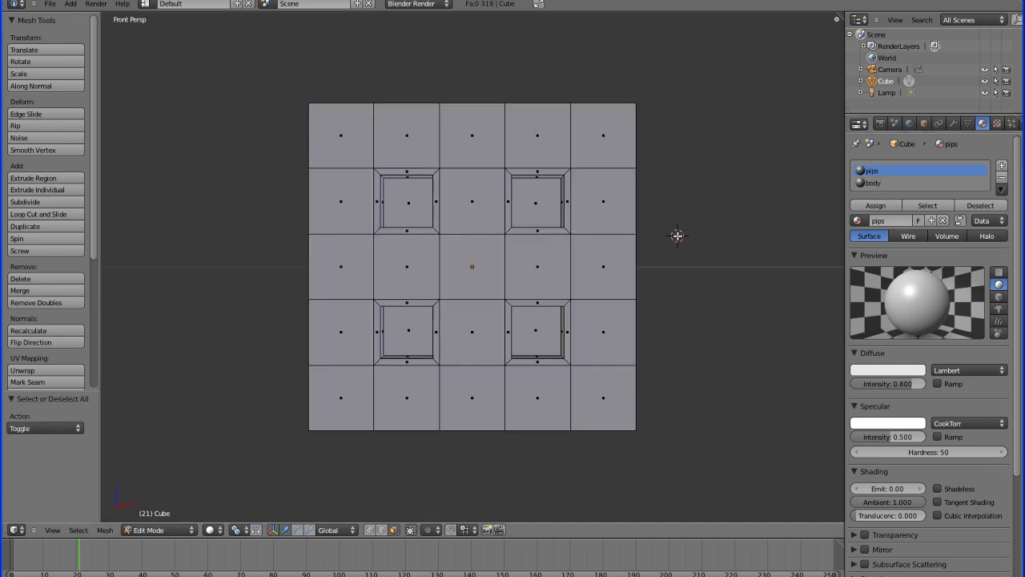
Step: Set the pips material's diffuse colour to near-black
left_click(878, 372)
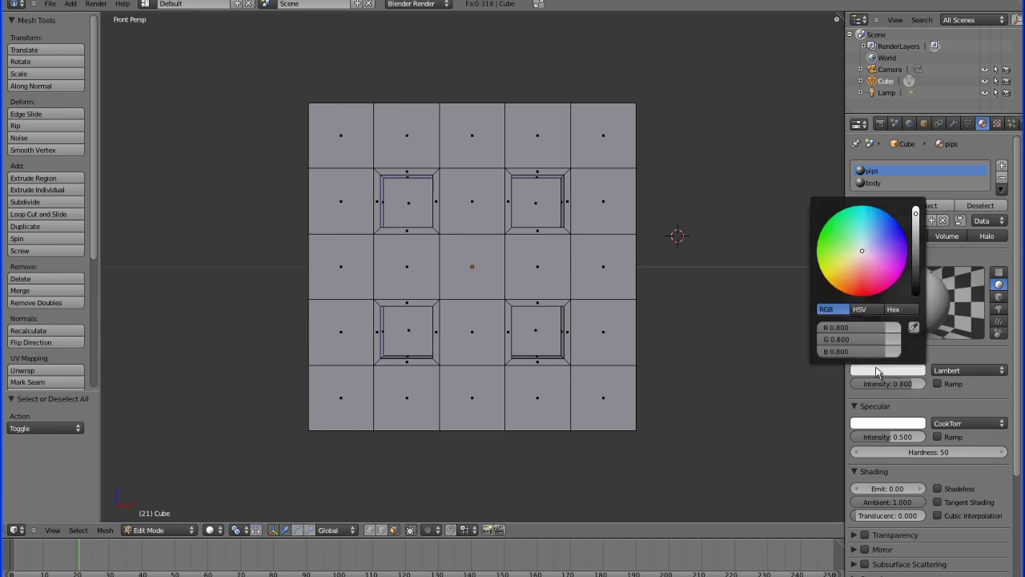
left_click(863, 285)
left_click_drag(863, 285, 886, 282)
left_click_drag(918, 219, 862, 260)
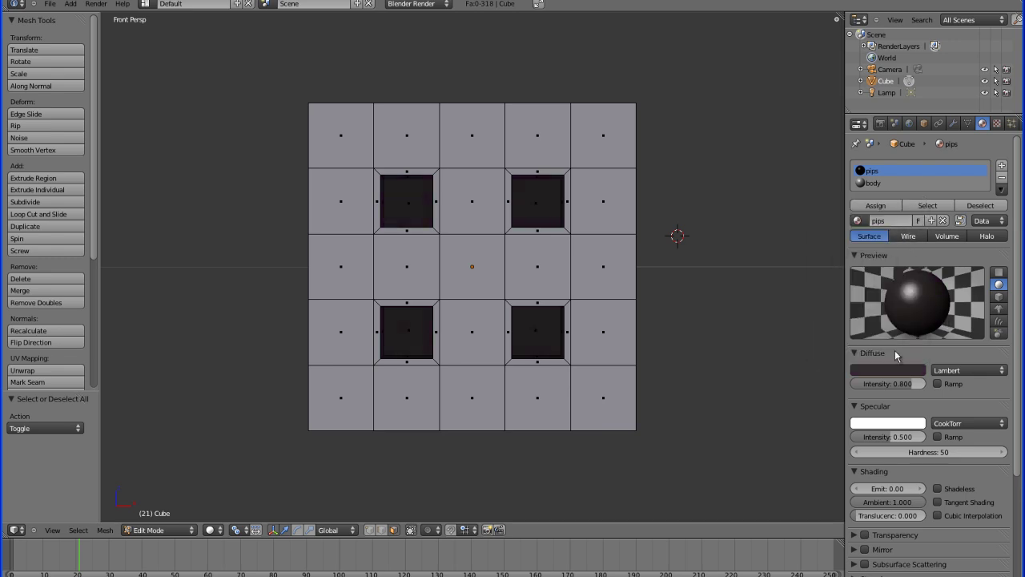
Step: Set the body material's diffuse colour to a pale cream yellow
left_click(875, 184)
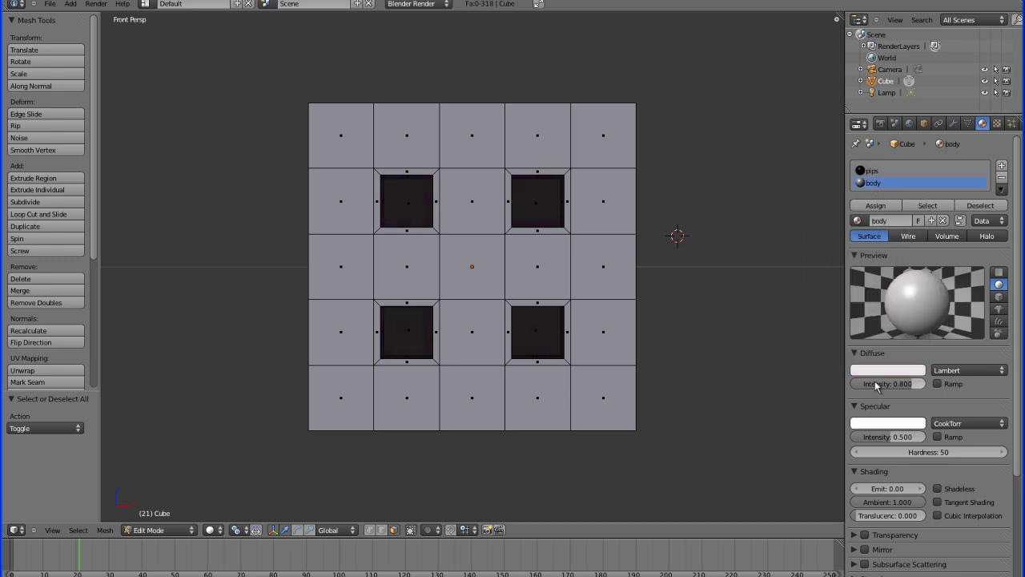
left_click(877, 372)
left_click(851, 259)
mouse_move(851, 259)
left_mouse_down()
mouse_move(846, 269)
mouse_move(858, 254)
left_mouse_up()
left_click(879, 372)
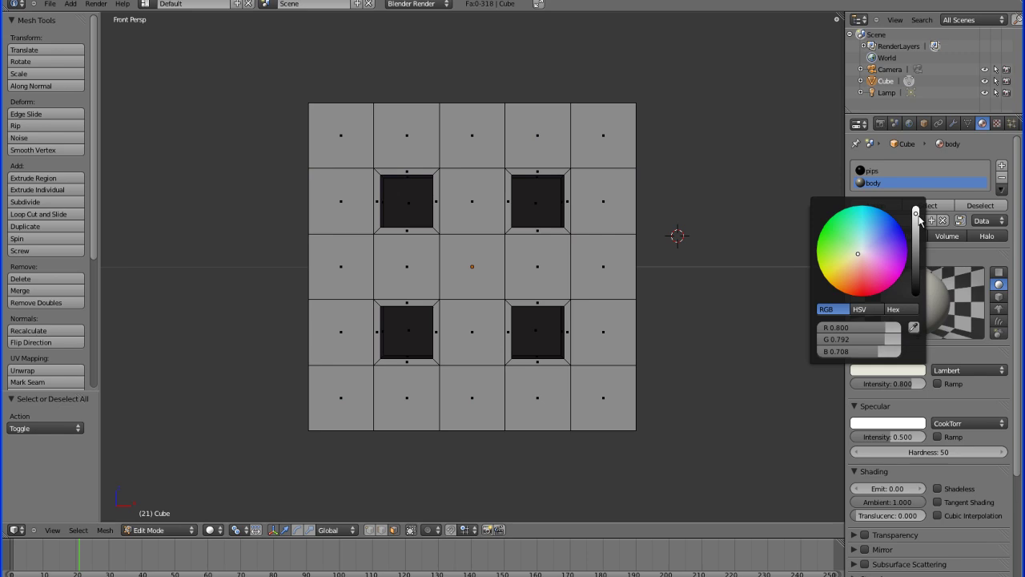
left_click(918, 213)
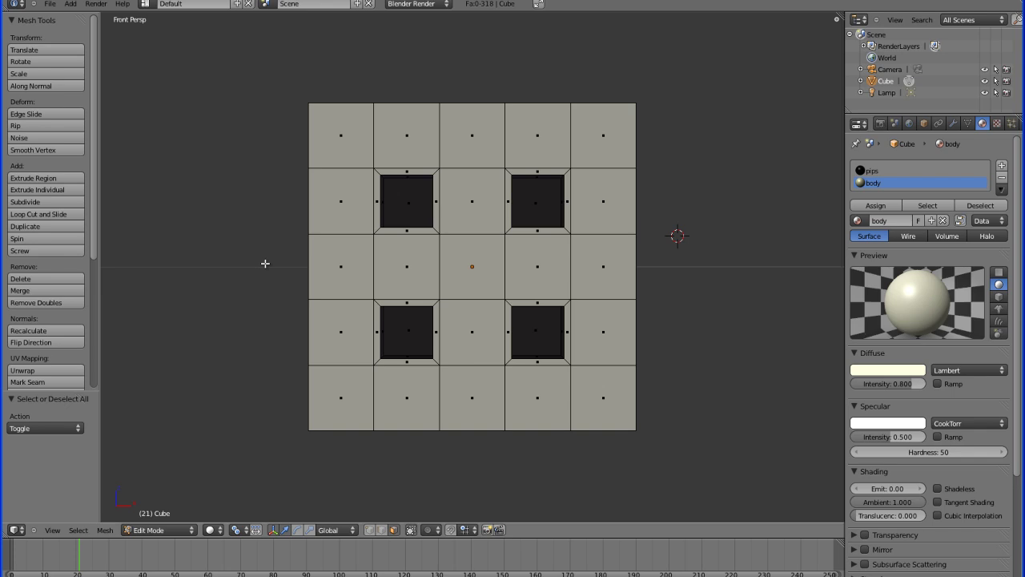
Step: Switch to Object Mode, render a test image with F12, and close it
key("Tab")
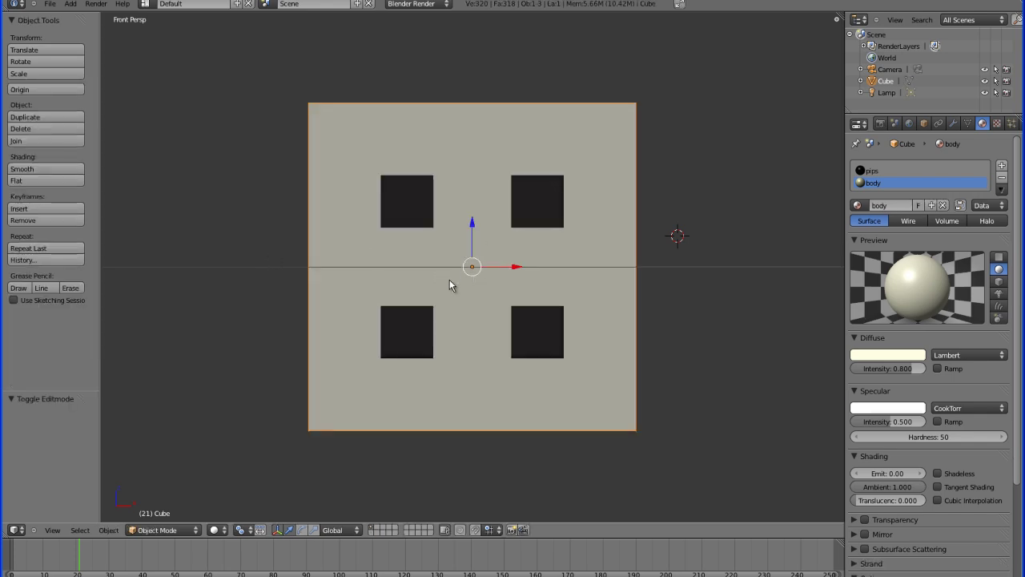
key("F12")
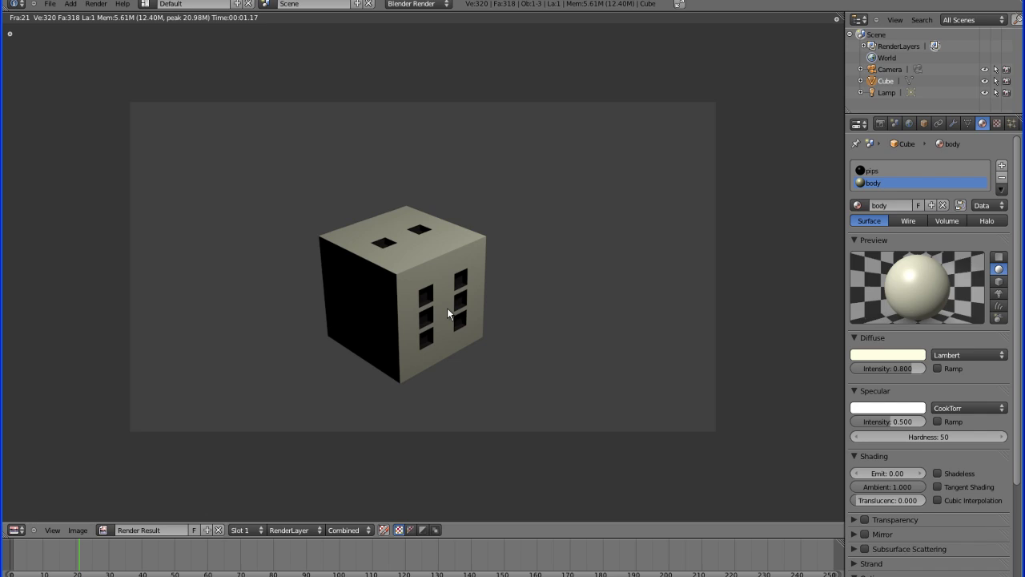
key("Escape")
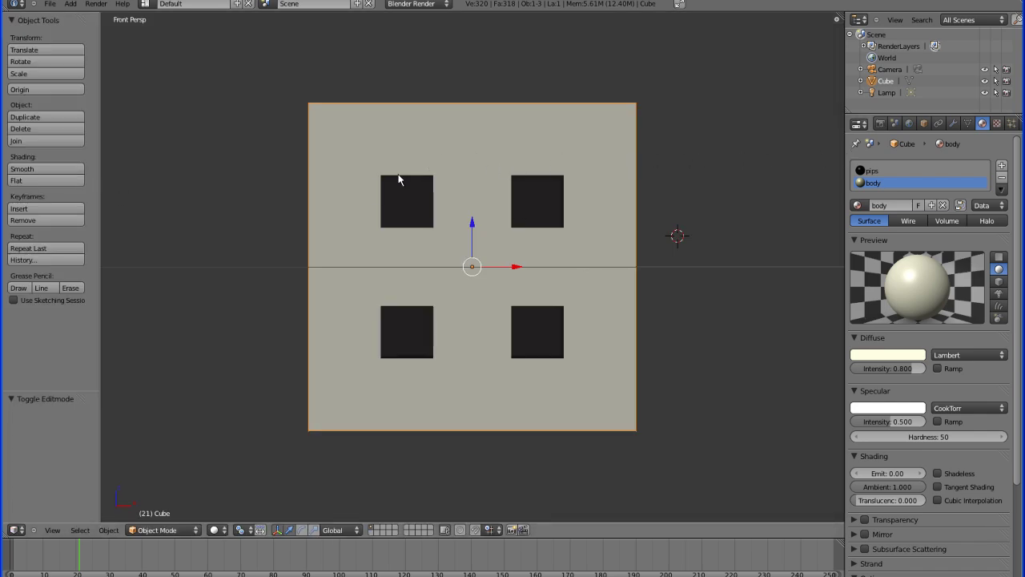
Step: Add a Subdivision Surface modifier to the cube and raise its render subdivisions from 2 to 3
left_click(954, 125)
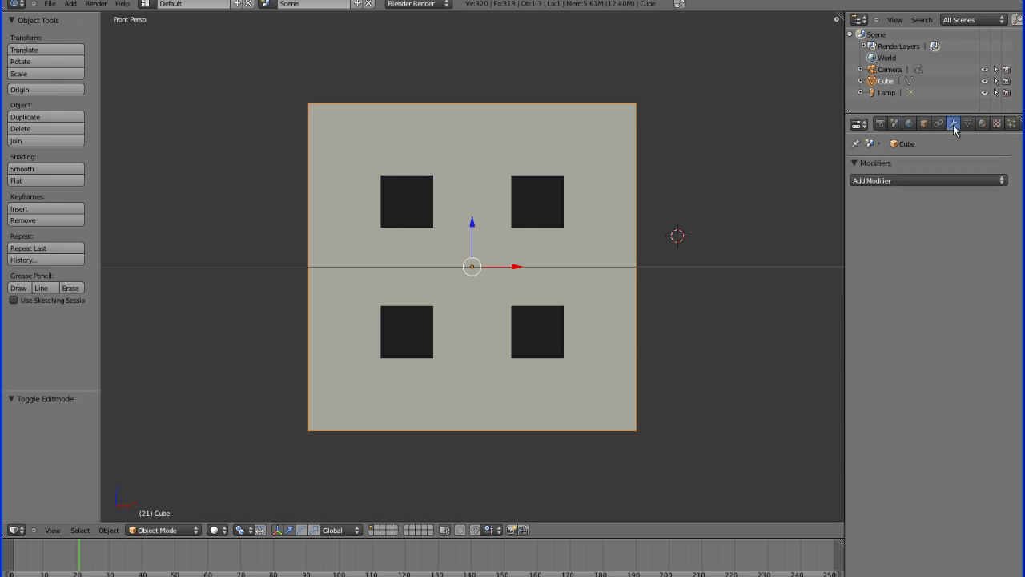
left_click(891, 182)
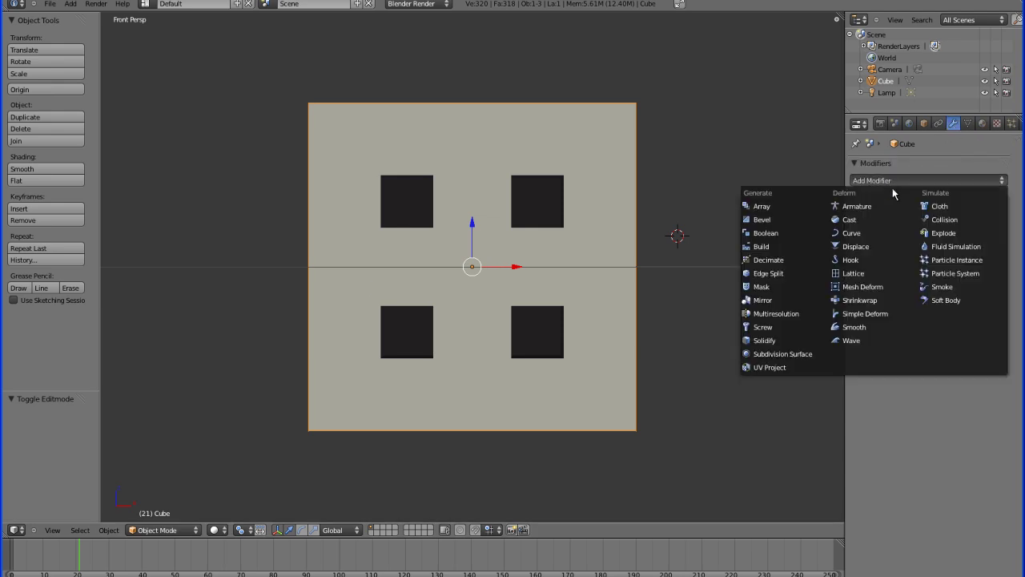
left_click(775, 354)
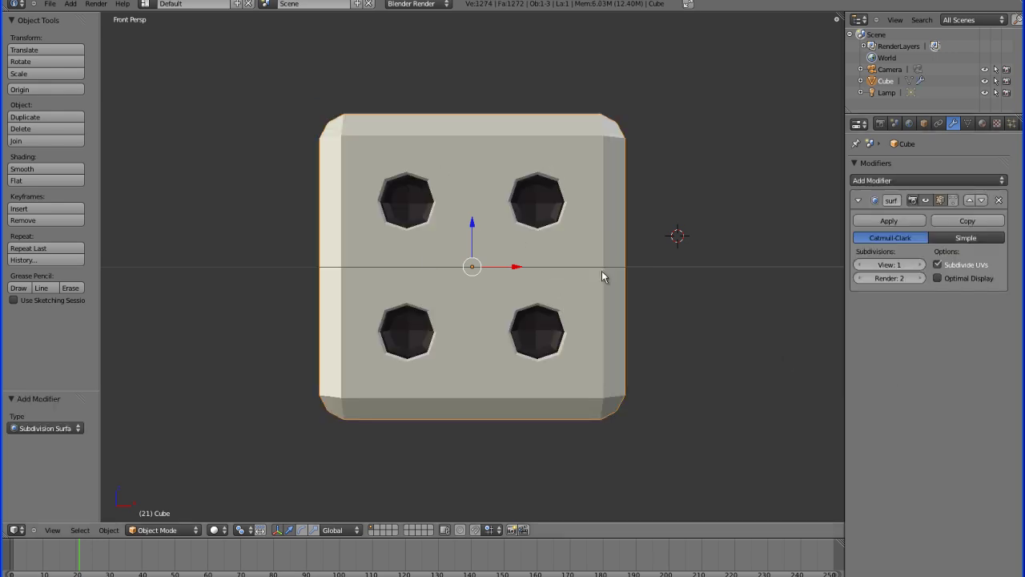
left_click(913, 280)
Step: Apply smooth shading to the die and render it with F12
left_click(32, 170)
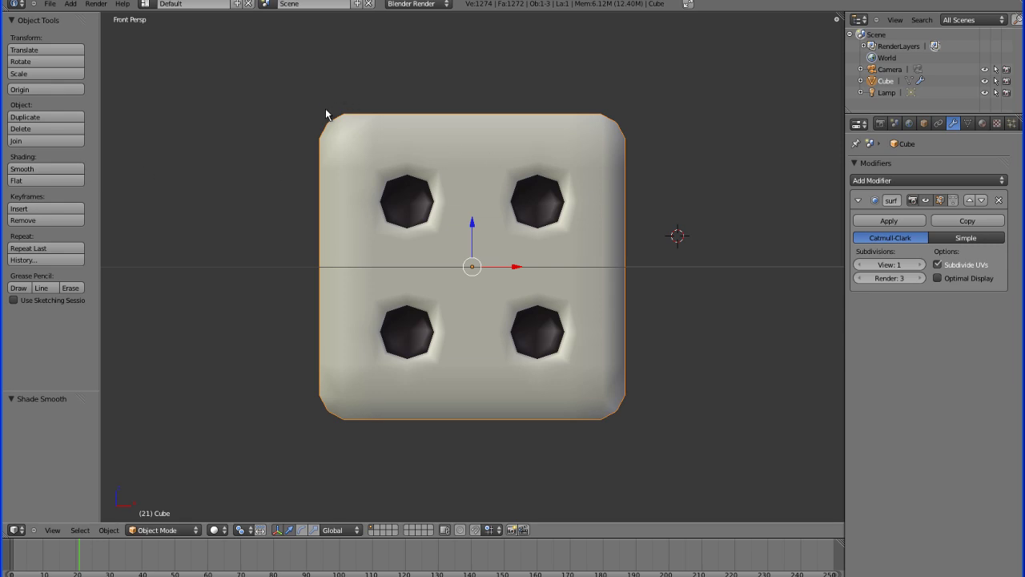
key("F12")
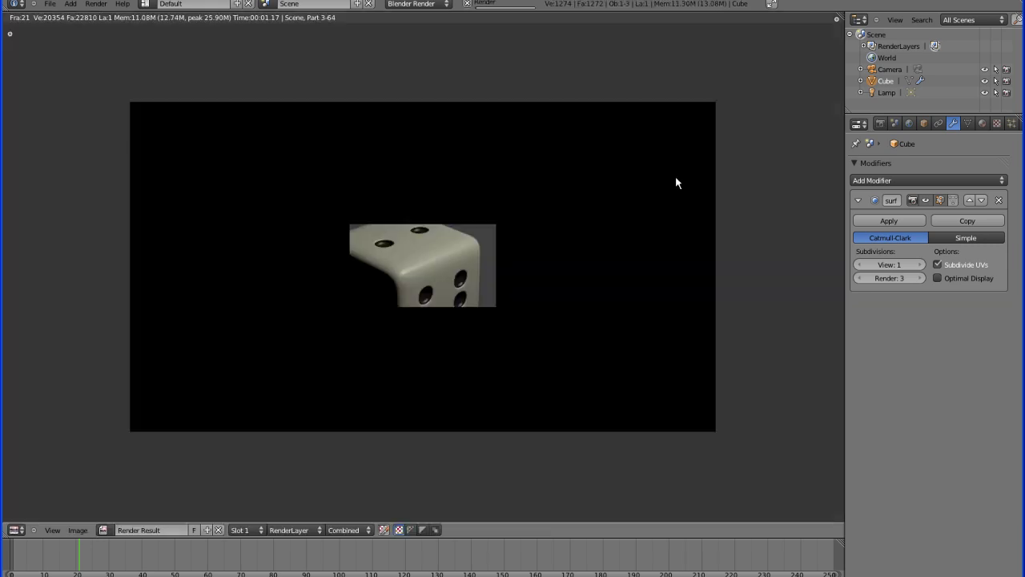